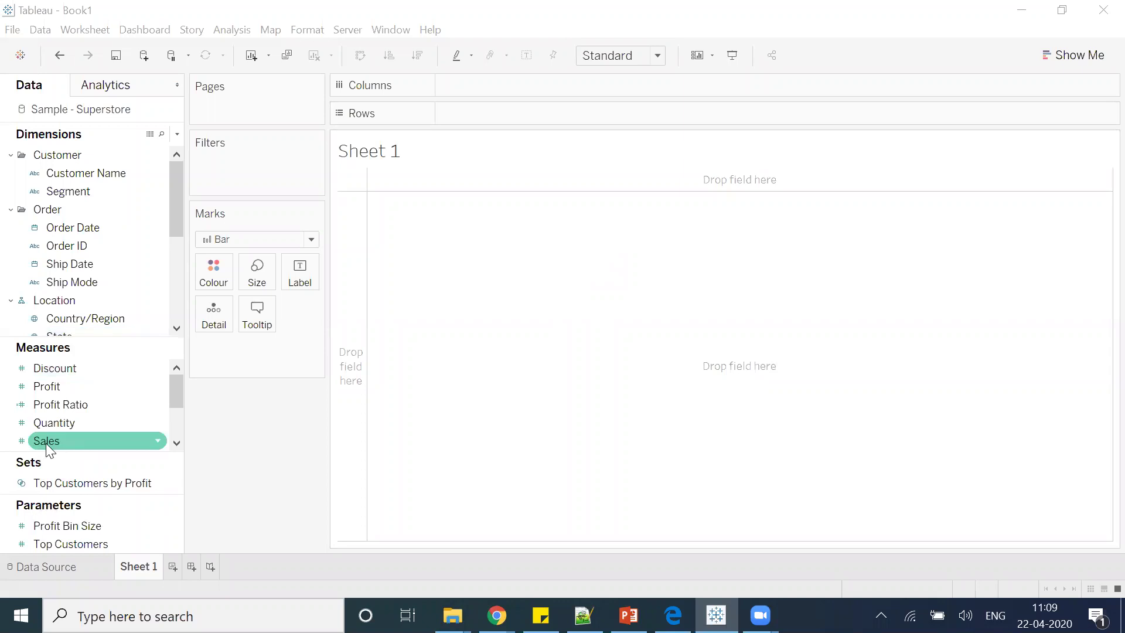
# Step: Put AVG(Sales) on Rows and MY(Order Date) on Columns to chart monthly average sales bars
pyautogui.moveTo(46, 443); pyautogui.dragTo(446, 113)
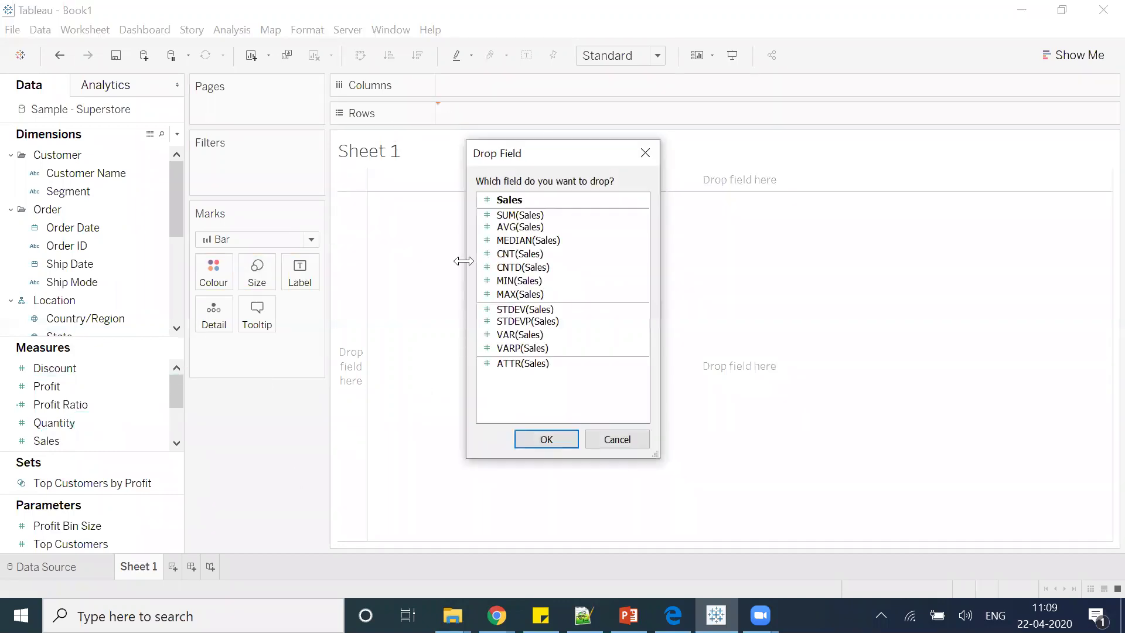
pyautogui.click(518, 228)
pyautogui.click(551, 438)
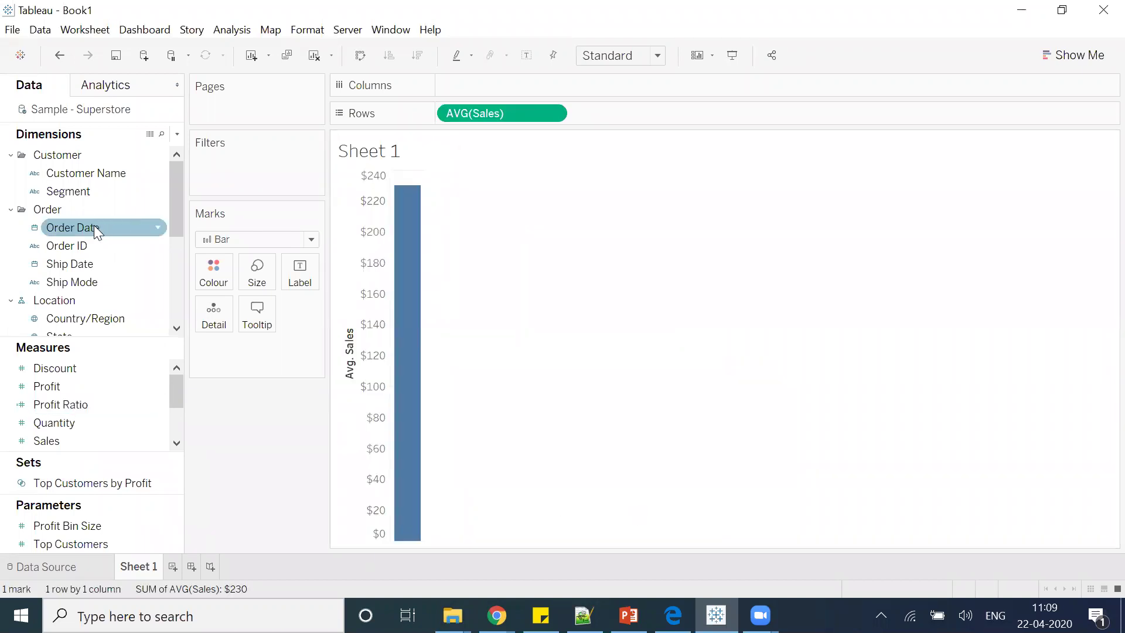
pyautogui.moveTo(77, 227); pyautogui.dragTo(473, 81)
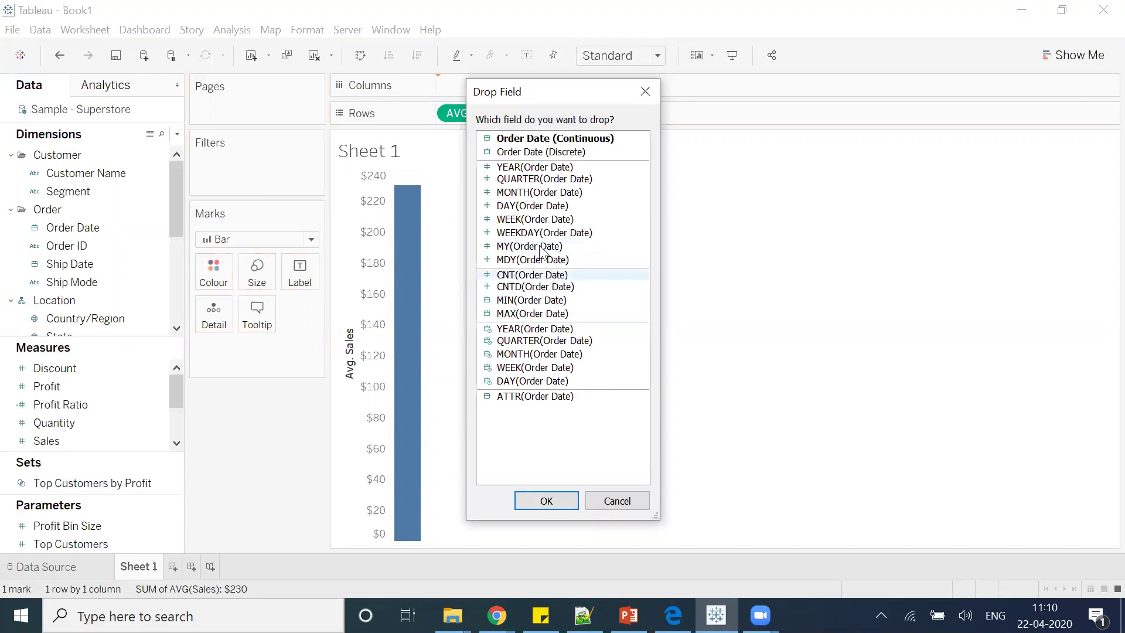
pyautogui.doubleClick(529, 246)
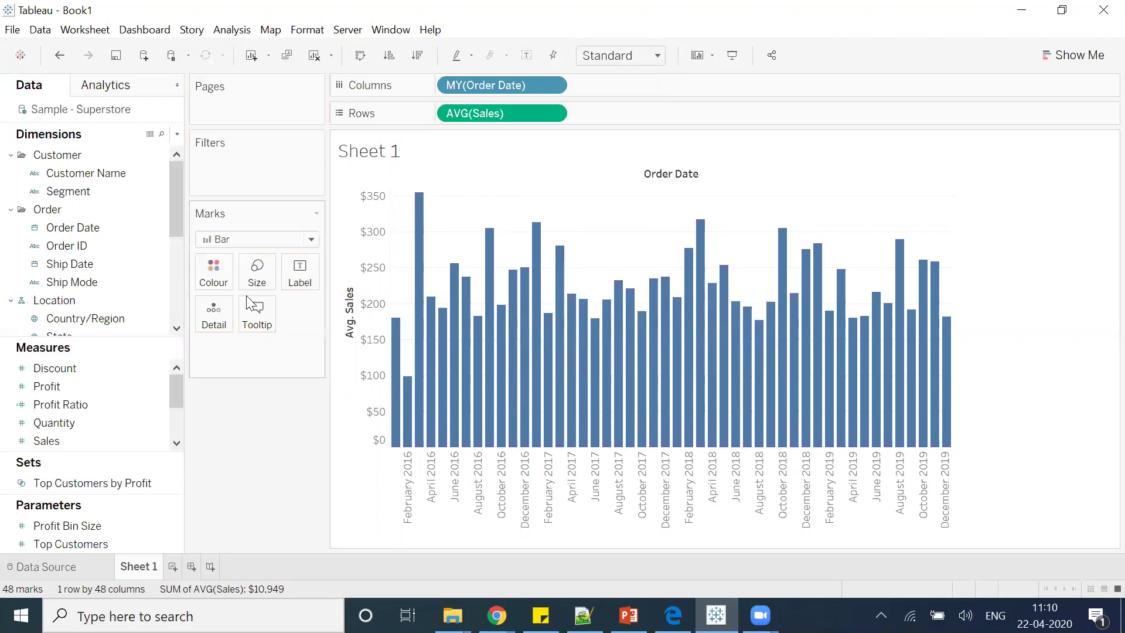
pyautogui.click(231, 239)
# Step: Keep Bar as the mark type and create a calculated field named Standard Error
pyautogui.click(211, 268)
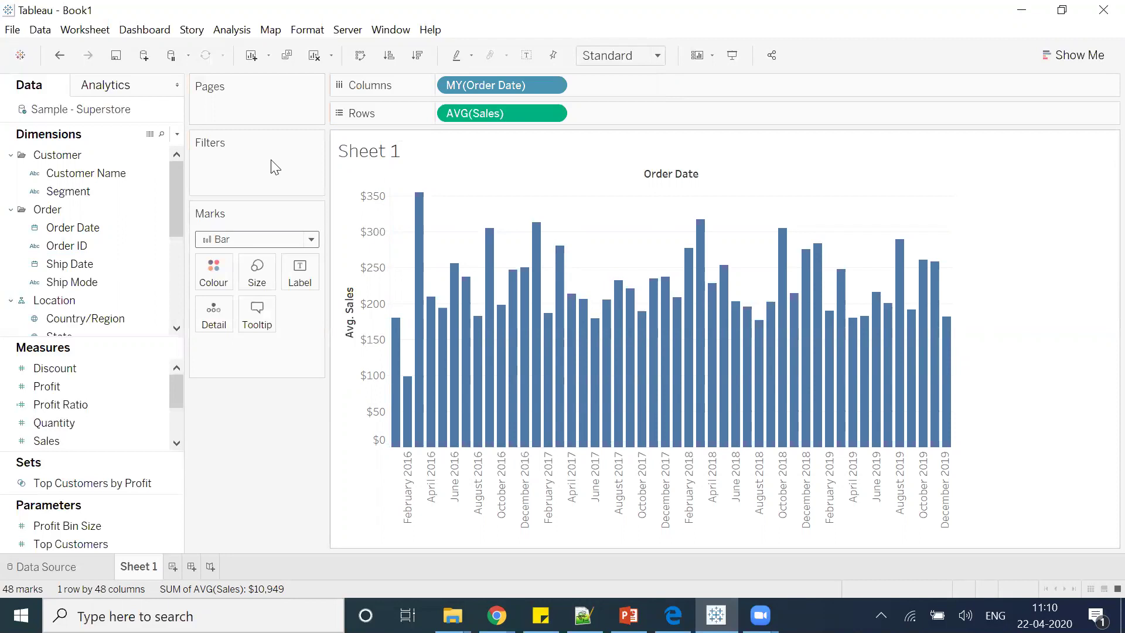
pyautogui.click(232, 31)
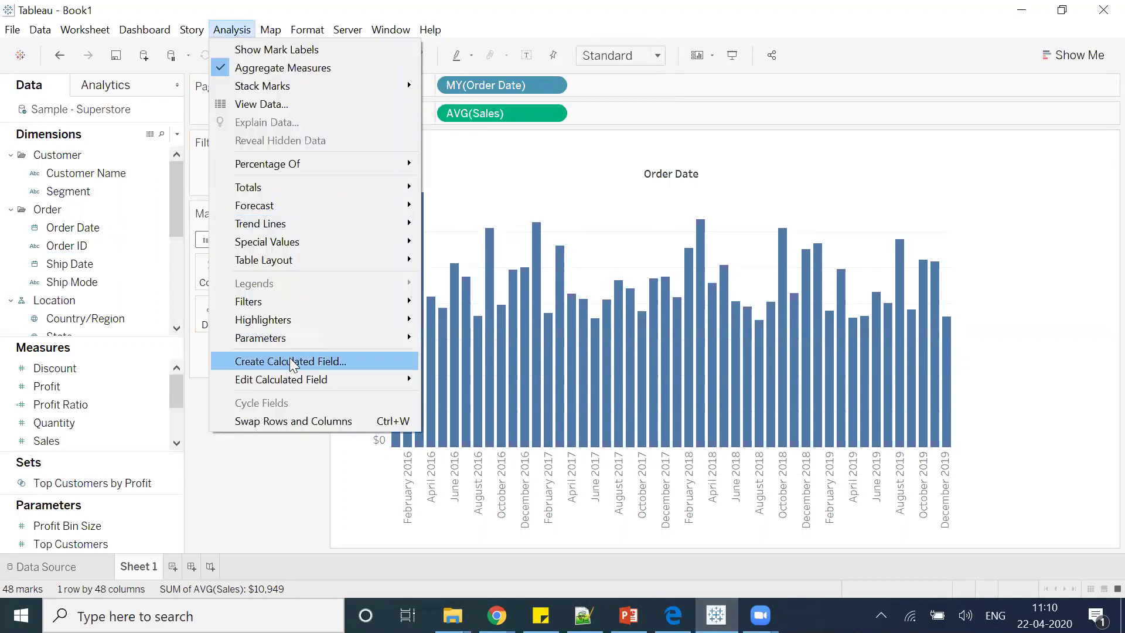
pyautogui.click(294, 360)
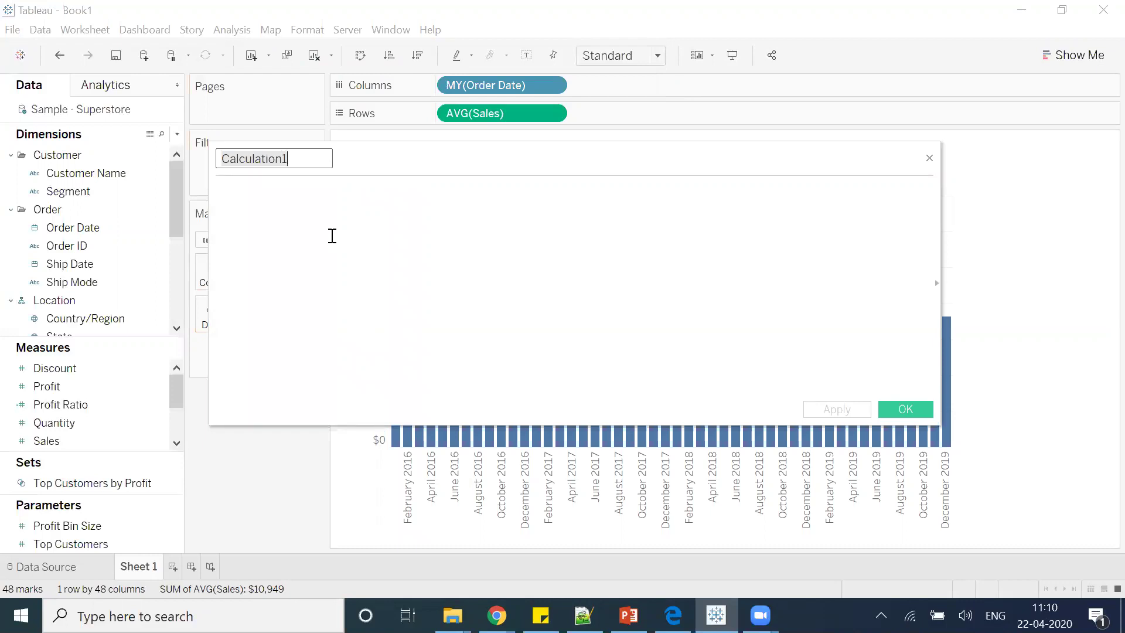
pyautogui.write('Standard')
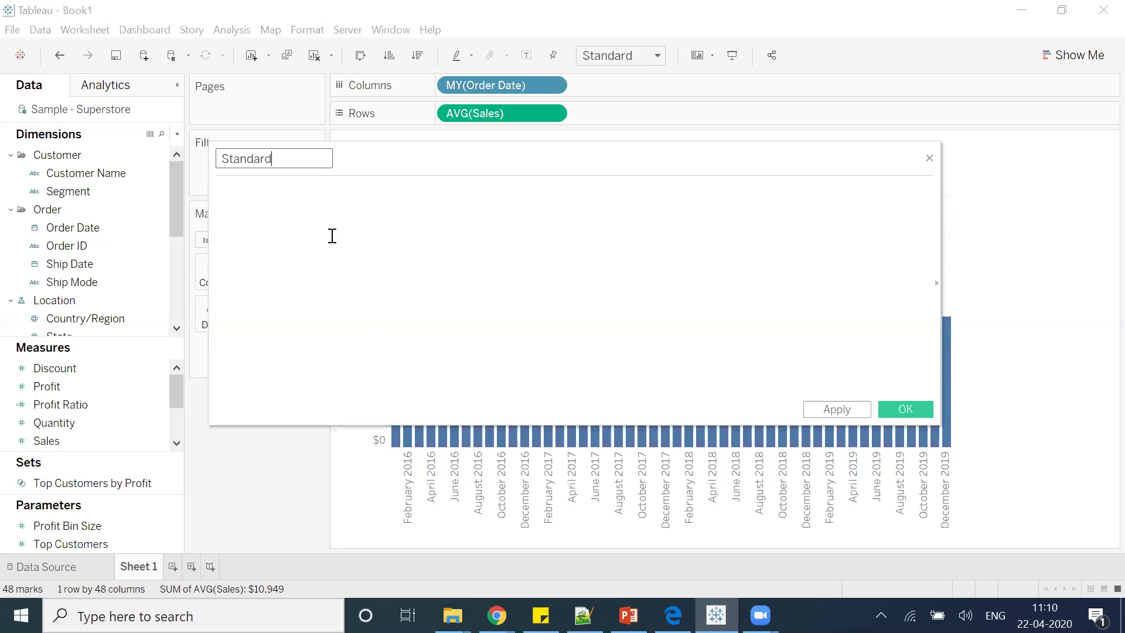
pyautogui.write(' Error')
pyautogui.click(333, 236)
# Step: Enter the formula STDEV([Sales])/SQRT(COUNT([Sales])) using autocomplete suggestions
pyautogui.write('st')
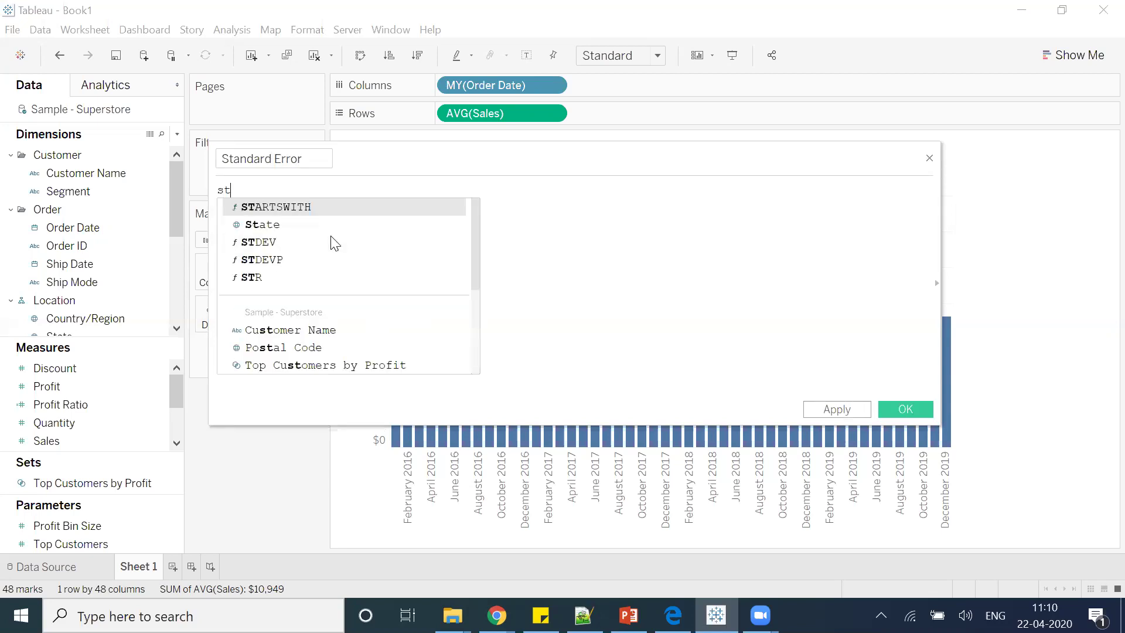
pyautogui.doubleClick(334, 241)
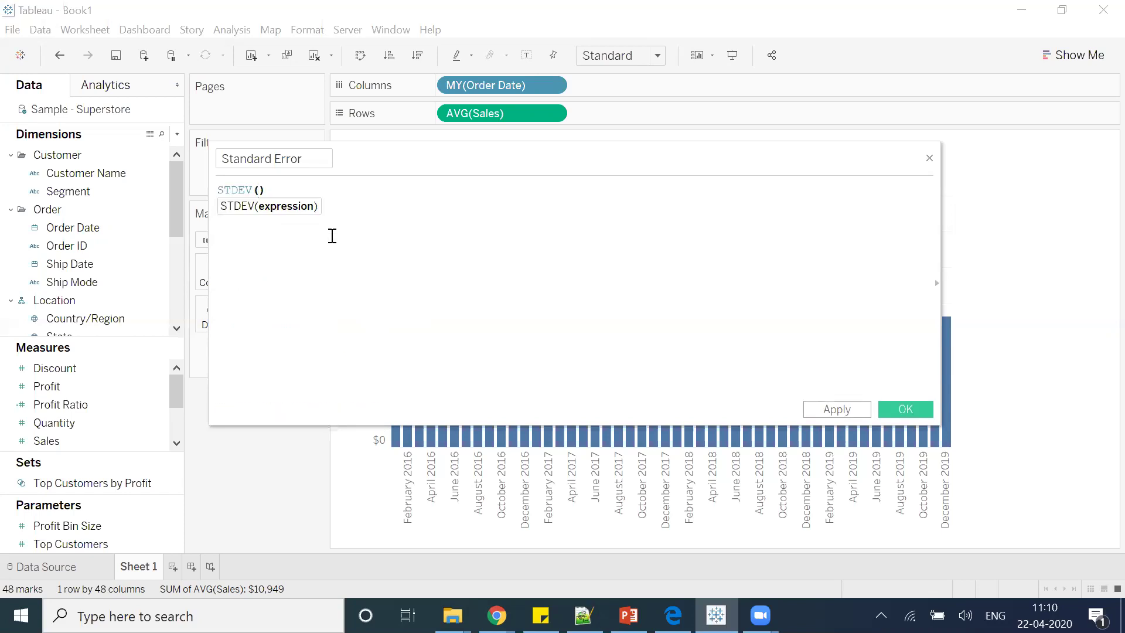
pyautogui.write('[sa')
pyautogui.press('Return')
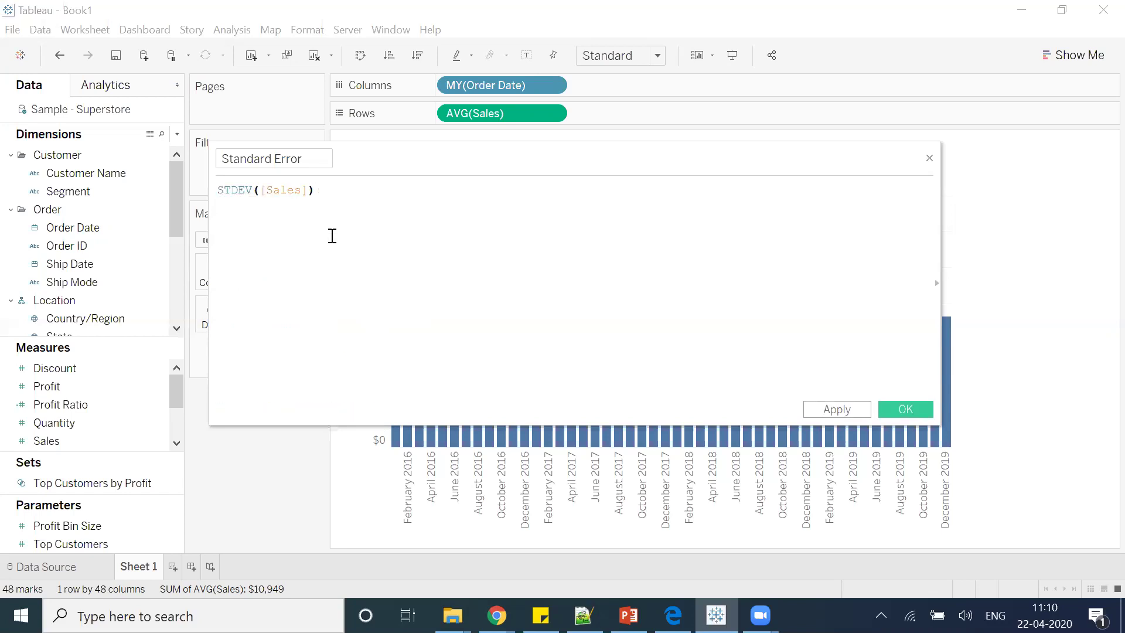
pyautogui.write('/sq')
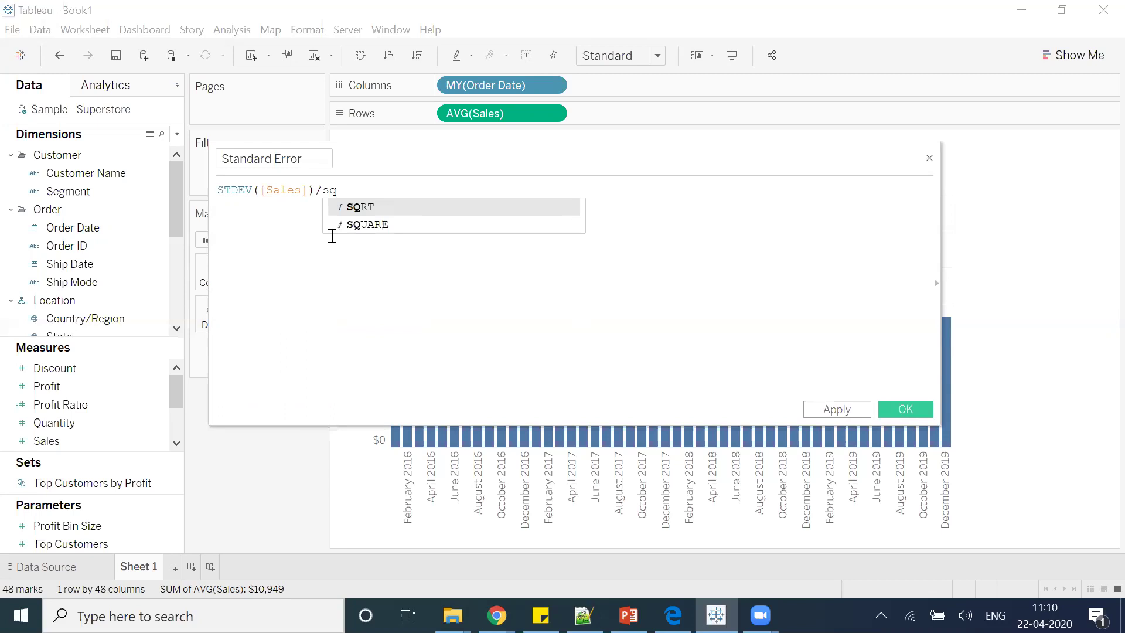
pyautogui.press('Return')
pyautogui.write('co')
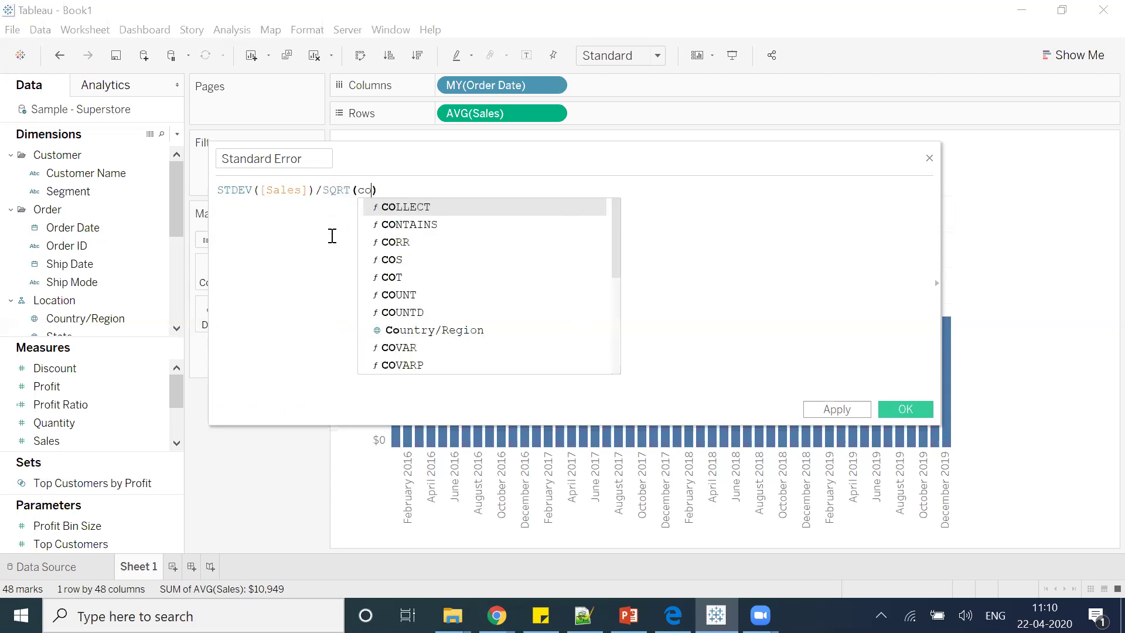
pyautogui.write('u')
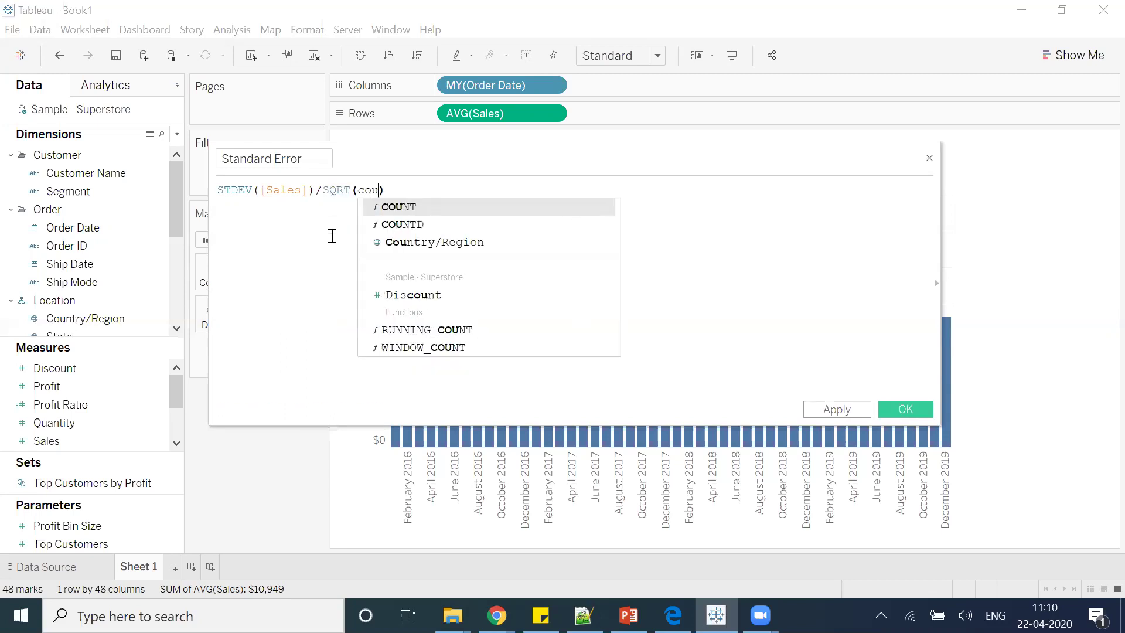
pyautogui.press('Return')
pyautogui.write('sa')
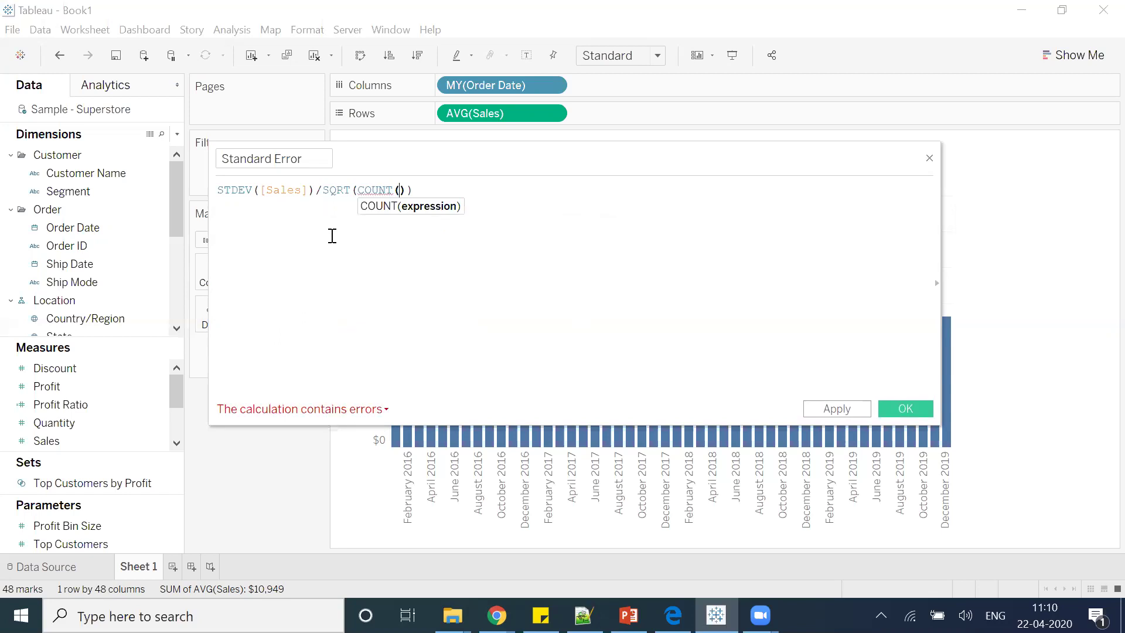
pyautogui.press('Return')
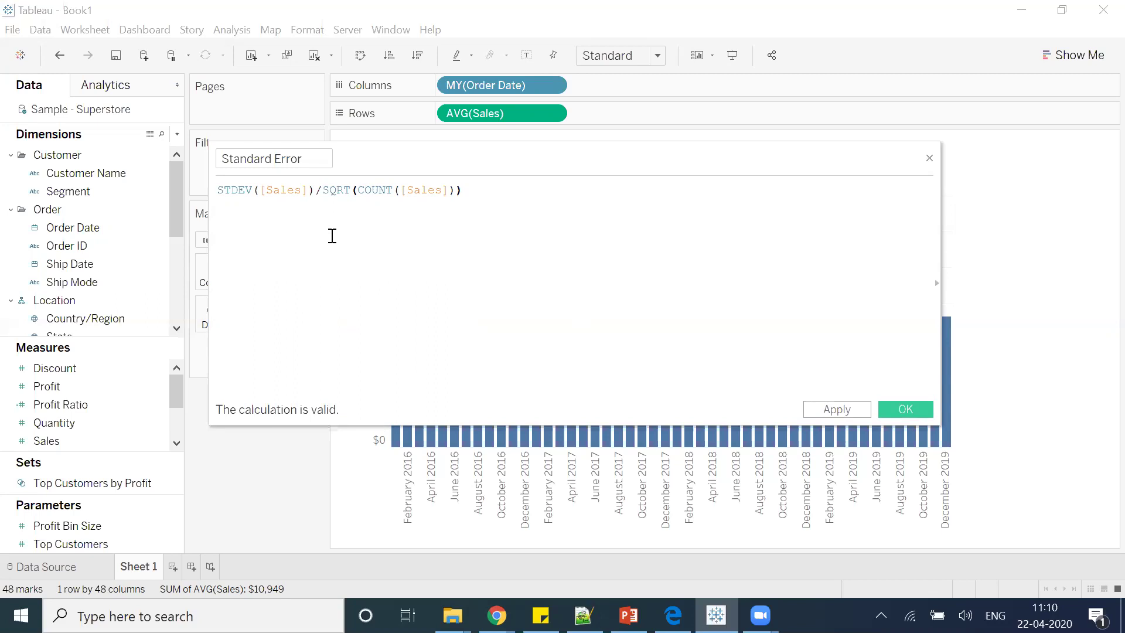
# Step: Add a blank line below and comment out the first line with //
pyautogui.press('Return')
pyautogui.press('Up')
pyautogui.write('//')
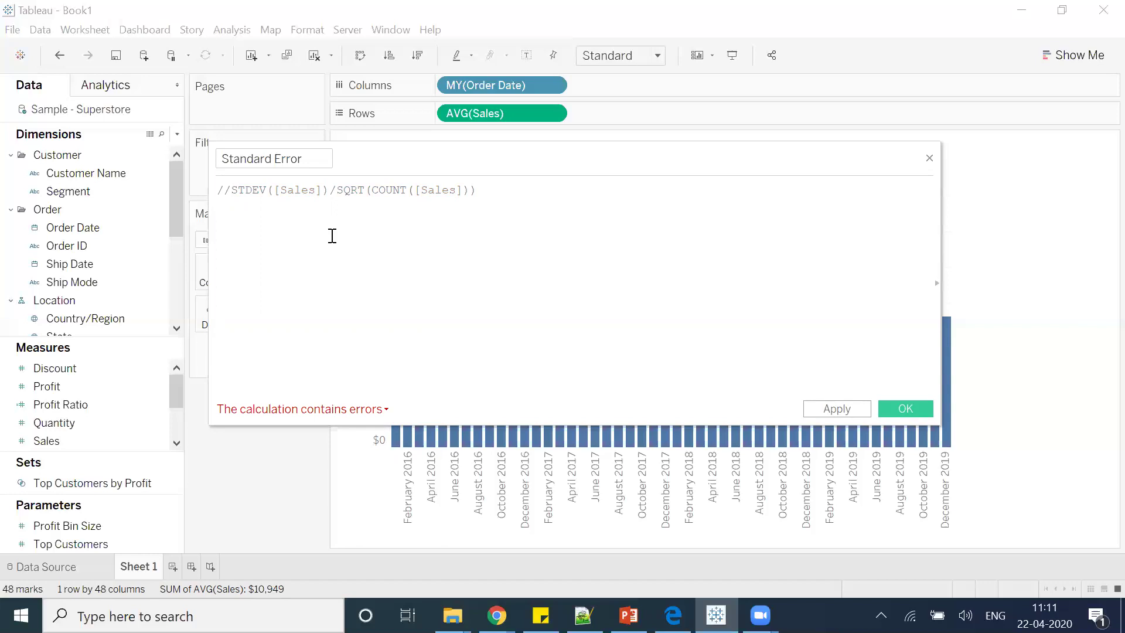
# Step: On the second line, begin the formula with 1.96*(STDEV([Sales])
pyautogui.press('Down')
pyautogui.write('1.9')
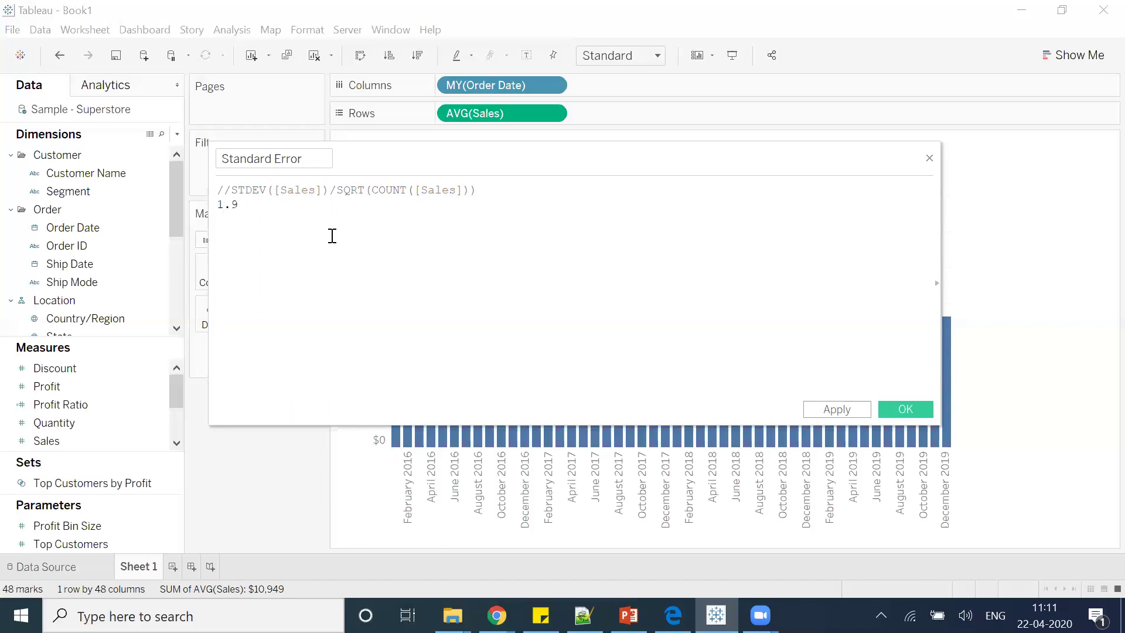
pyautogui.write('6*')
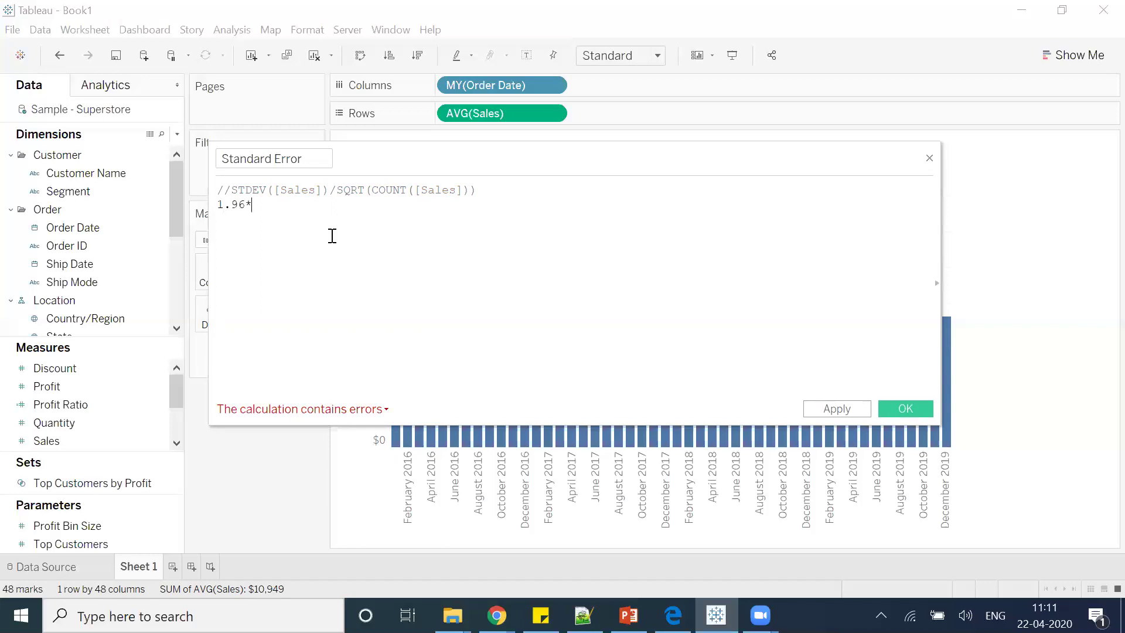
pyautogui.write('(stdev')
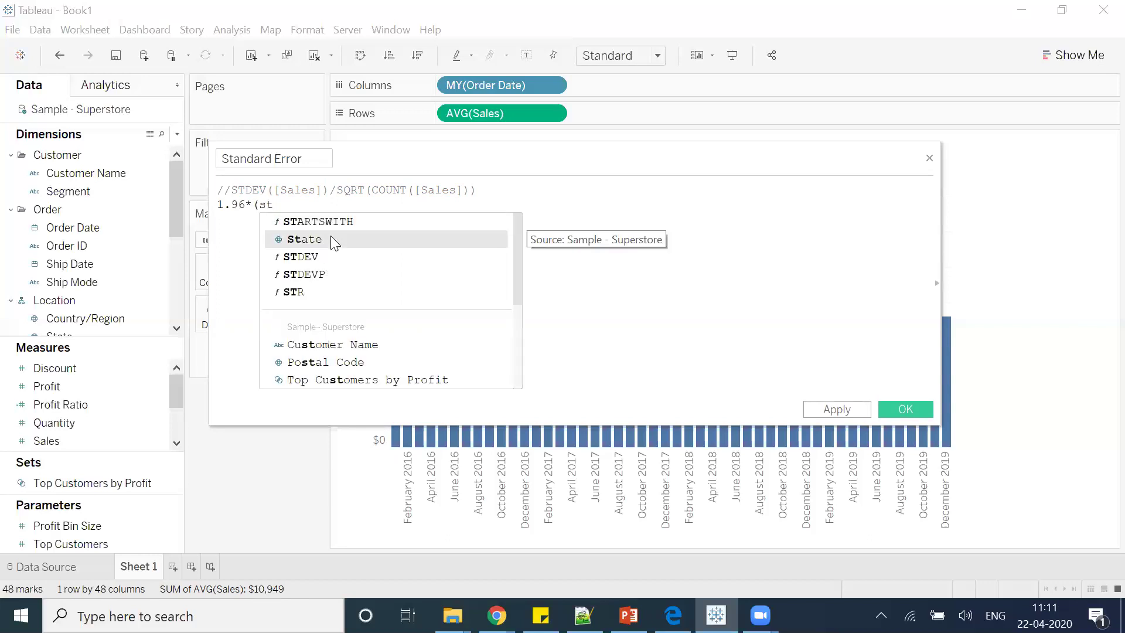
pyautogui.press('Return')
pyautogui.write('sal')
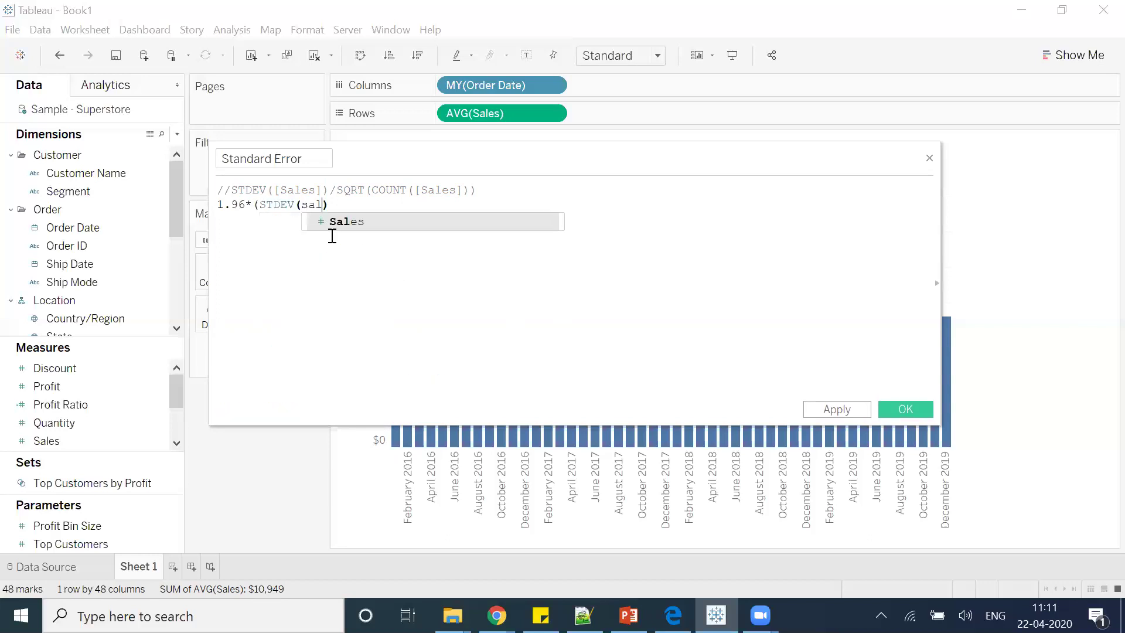
pyautogui.press('Return')
pyautogui.press('End')
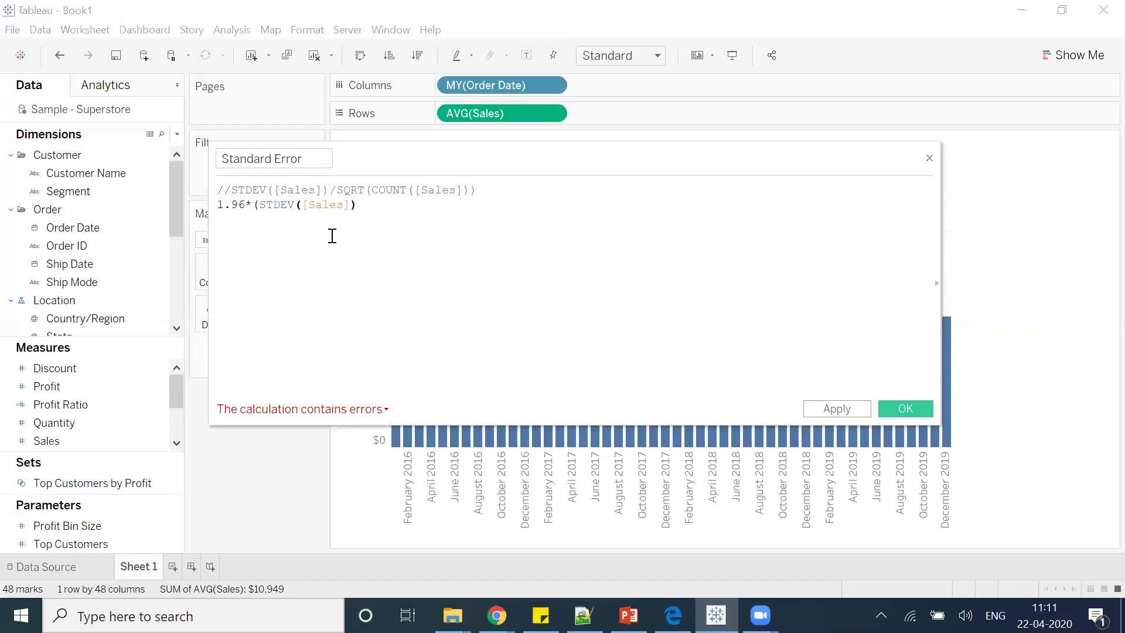
# Step: Complete it with /SQRT(COUNT([Sales])) and a closing parenthesis
pyautogui.write('/')
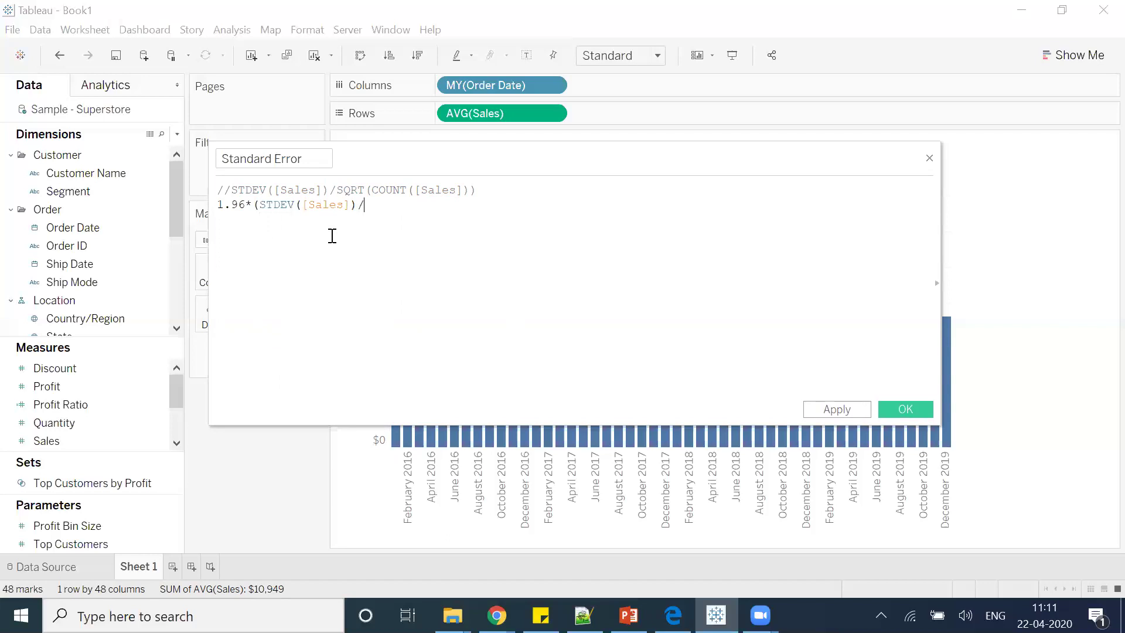
pyautogui.write('sq')
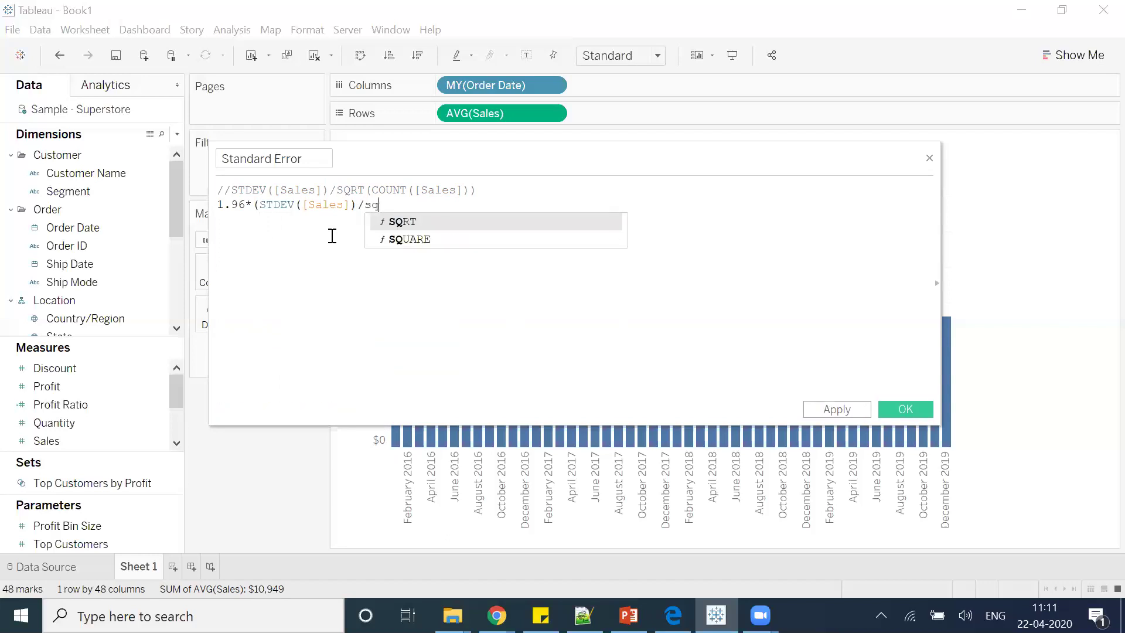
pyautogui.press('Return')
pyautogui.write('coun')
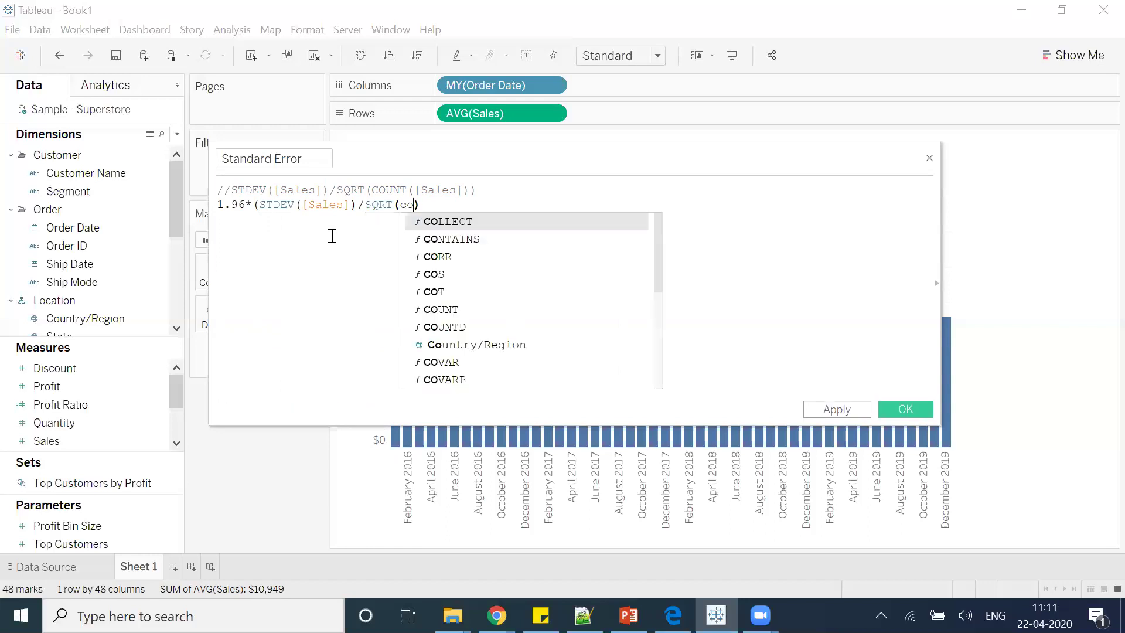
pyautogui.press('Return')
pyautogui.write('sa')
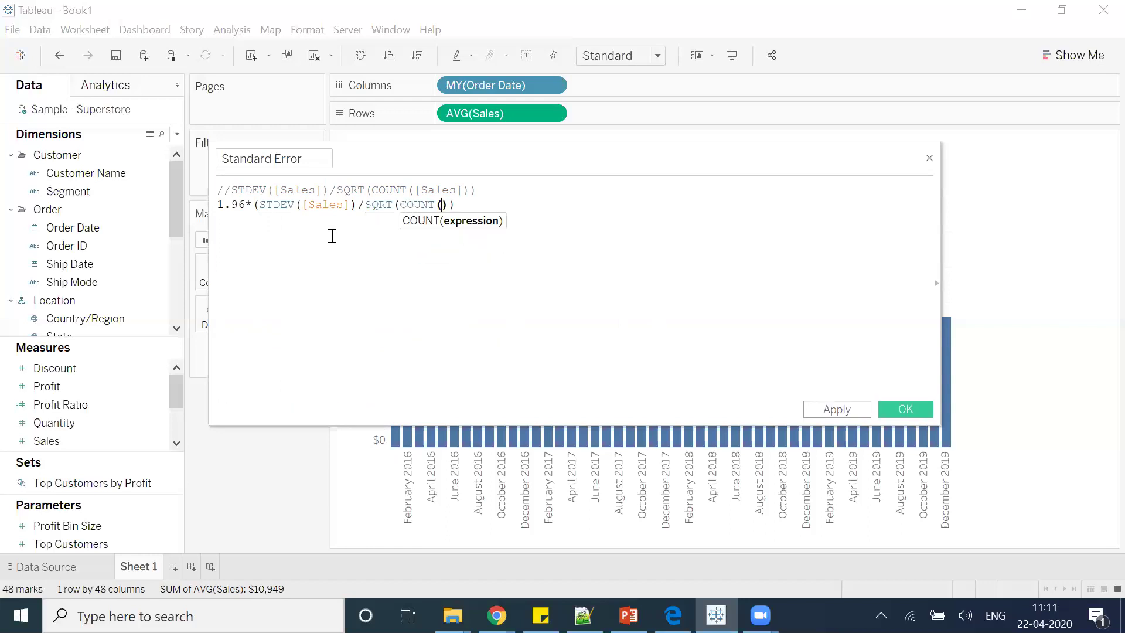
pyautogui.press('Return')
pyautogui.press('End')
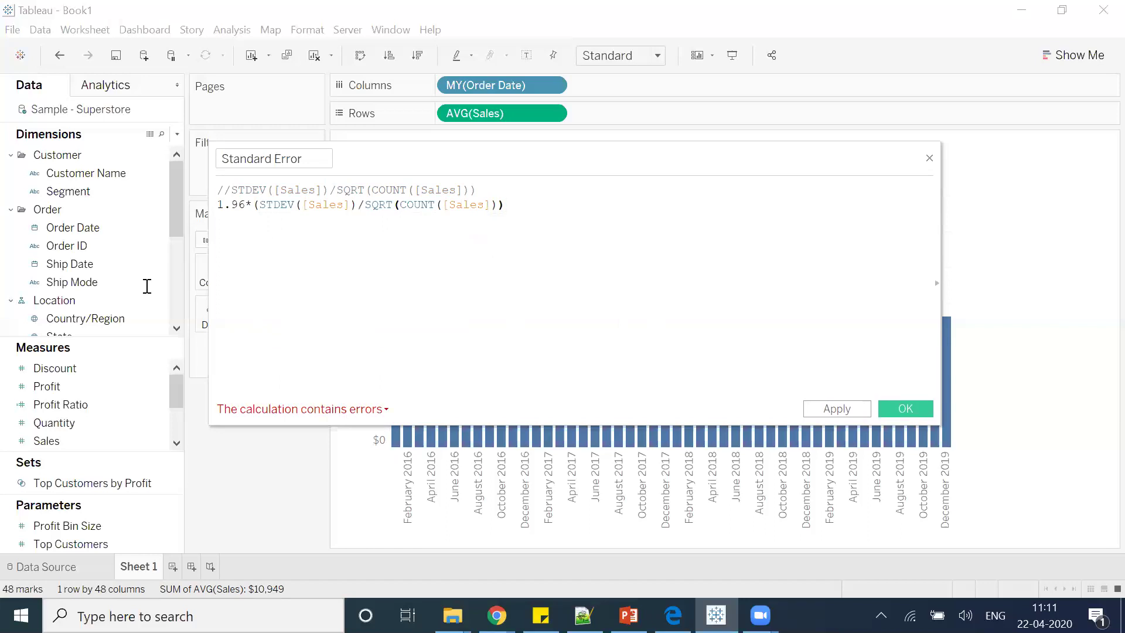
pyautogui.write(')')
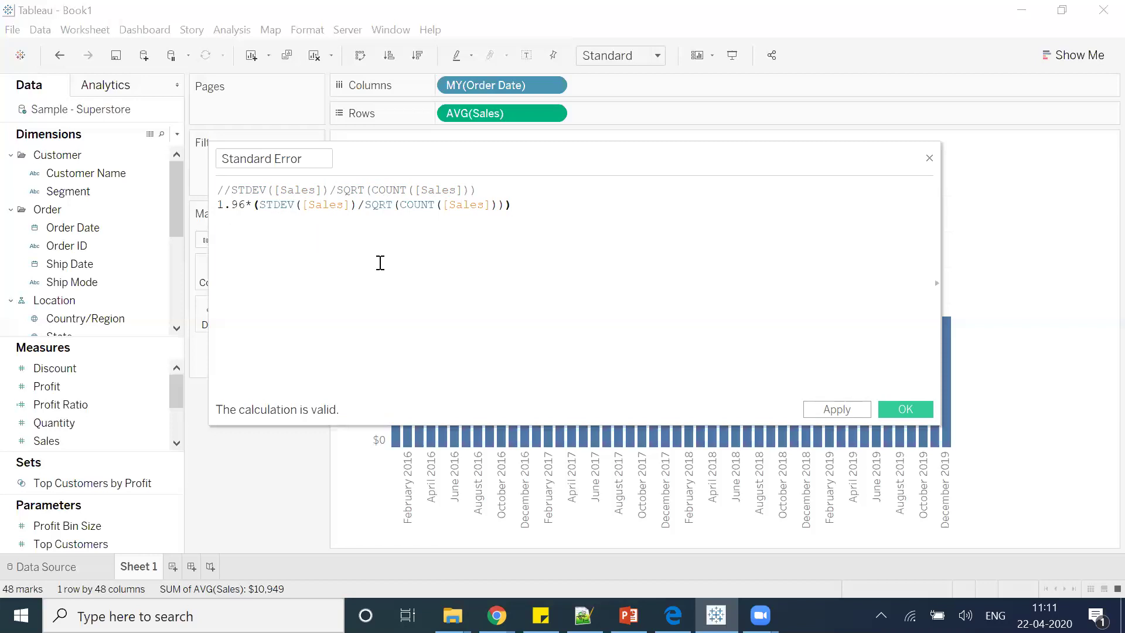
# Step: Save Standard Error, enlarge the Measures list, and start a calculated field named Sales Lower Bar
pyautogui.click(888, 409)
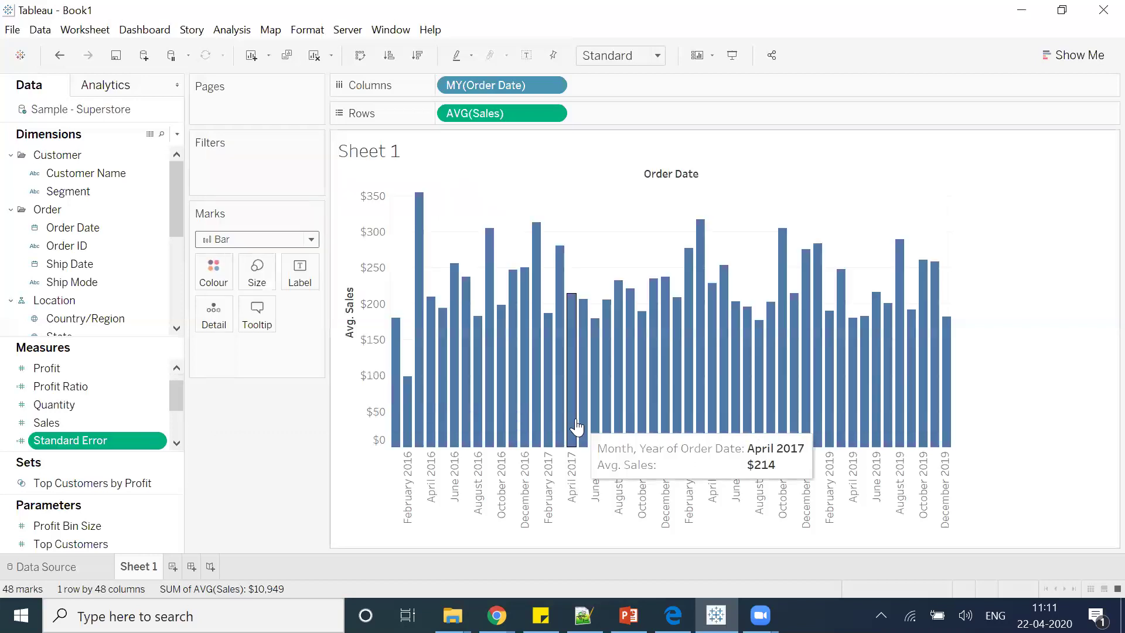
pyautogui.moveTo(114, 348); pyautogui.dragTo(134, 172)
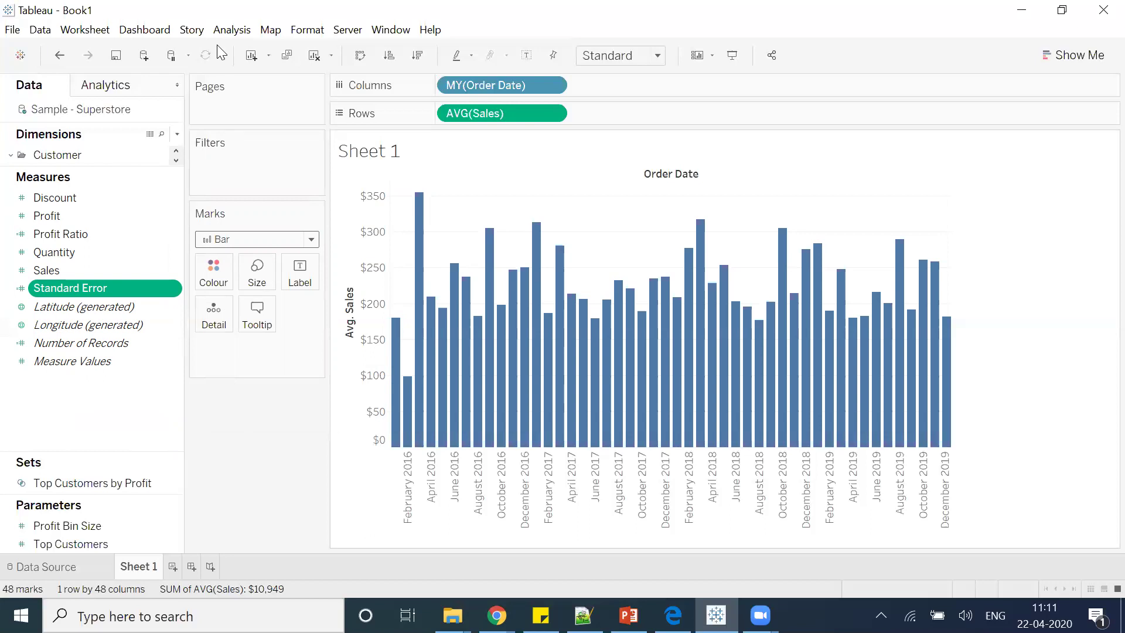
pyautogui.click(232, 30)
pyautogui.click(273, 361)
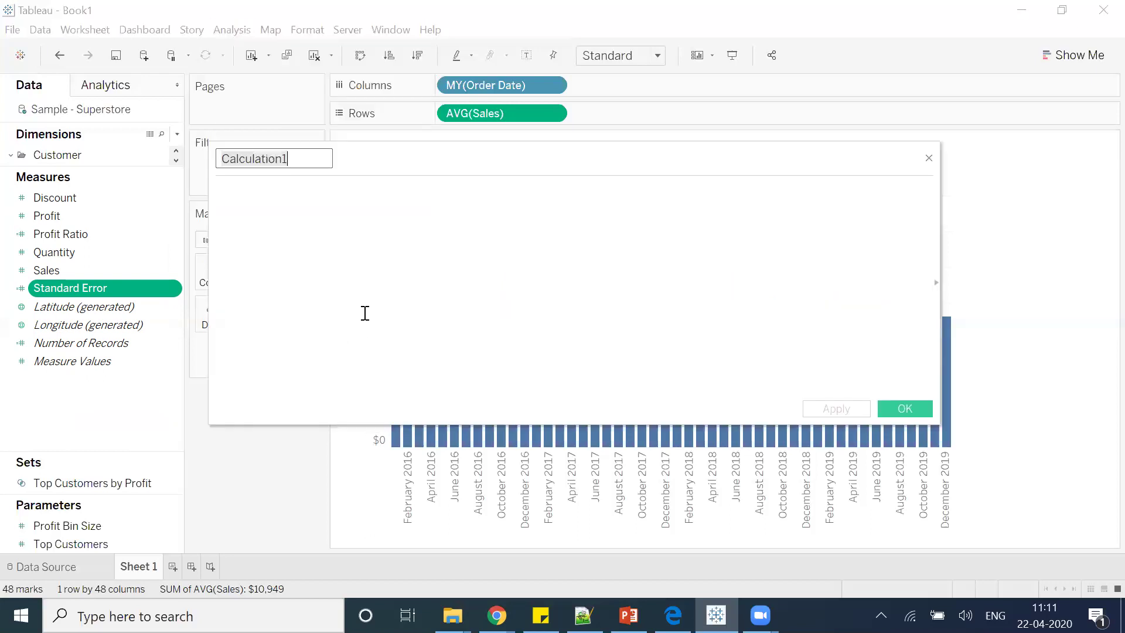
pyautogui.write('Sales Love')
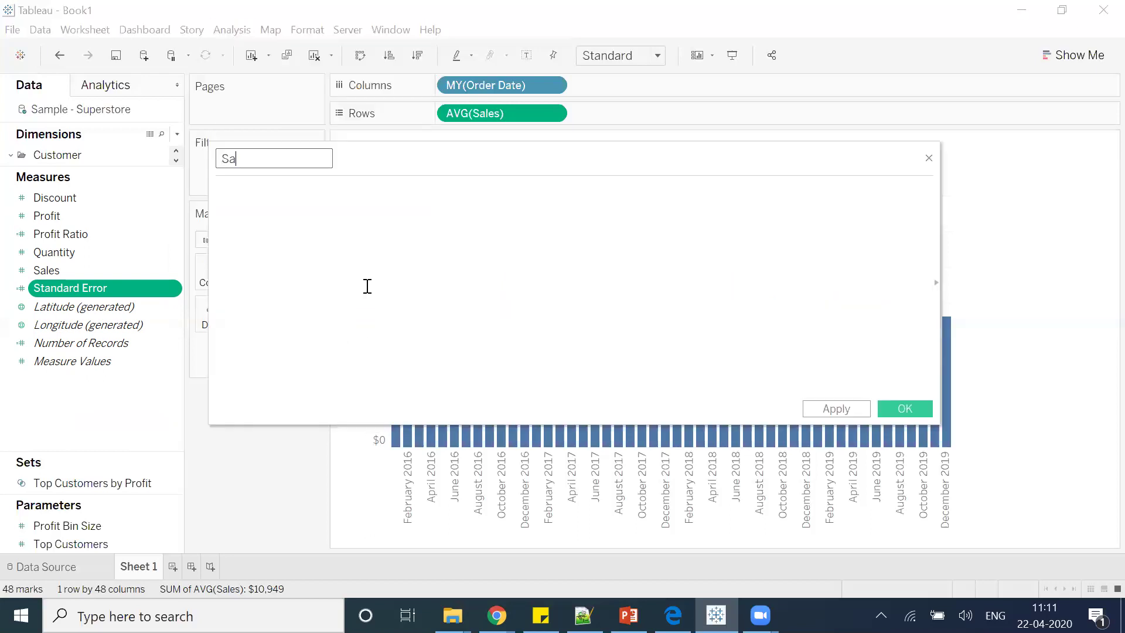
pyautogui.press('BackSpace')
pyautogui.press('BackSpace')
pyautogui.write('wer Bard')
# Step: Enter AVG([Sales])-[Standard Error], fix the name's stray letter, and save the field
pyautogui.click(368, 286)
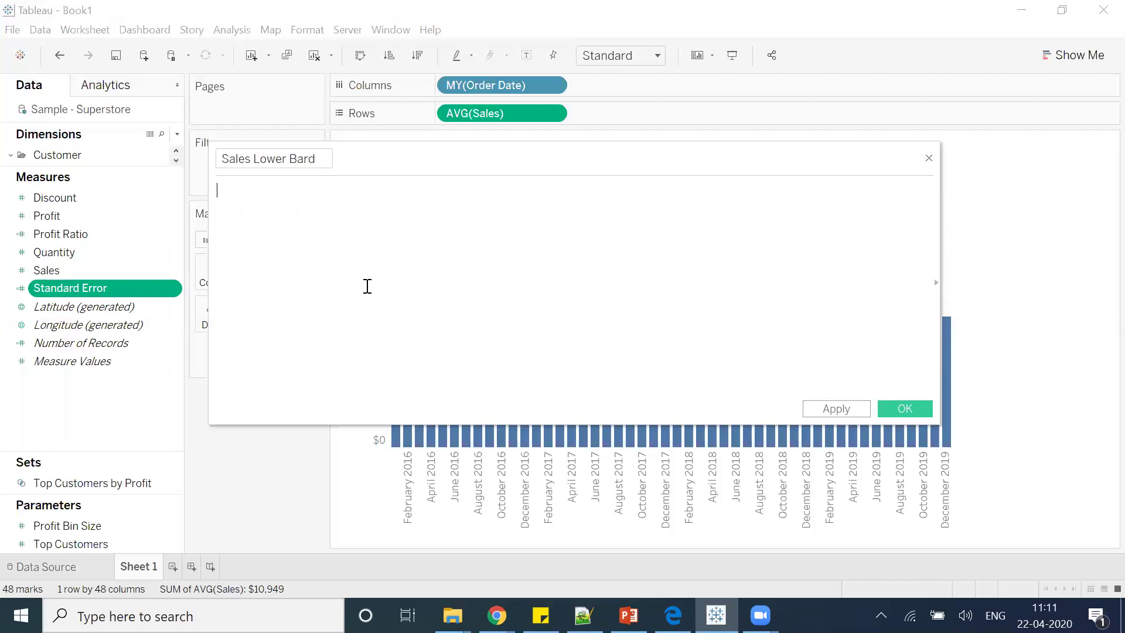
pyautogui.write('av')
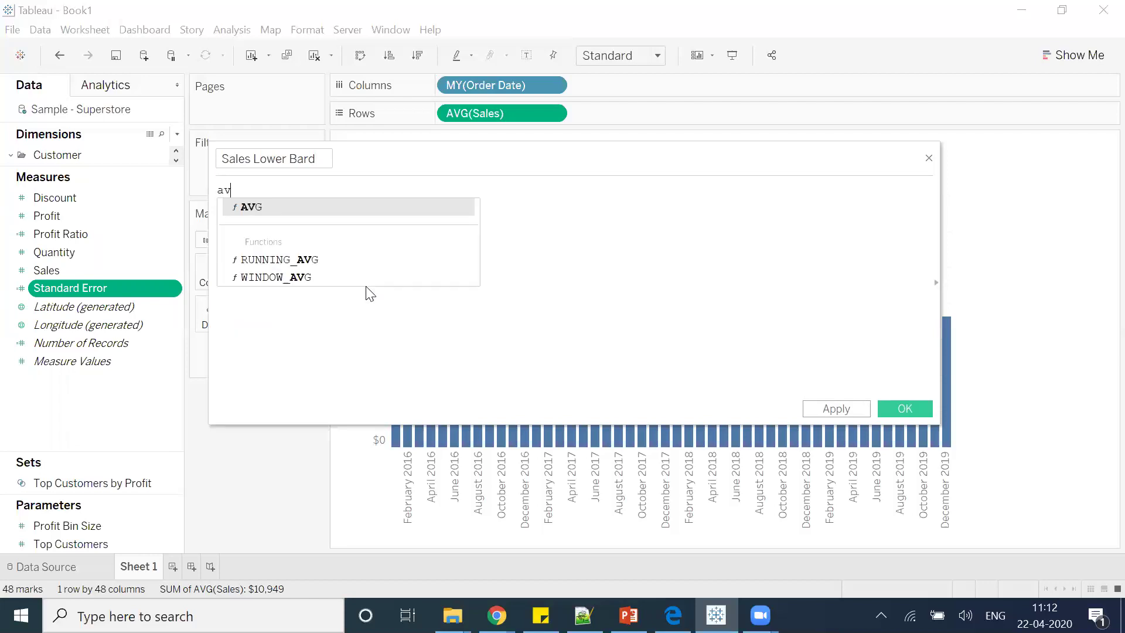
pyautogui.press('Return')
pyautogui.write('[sa')
pyautogui.press('Return')
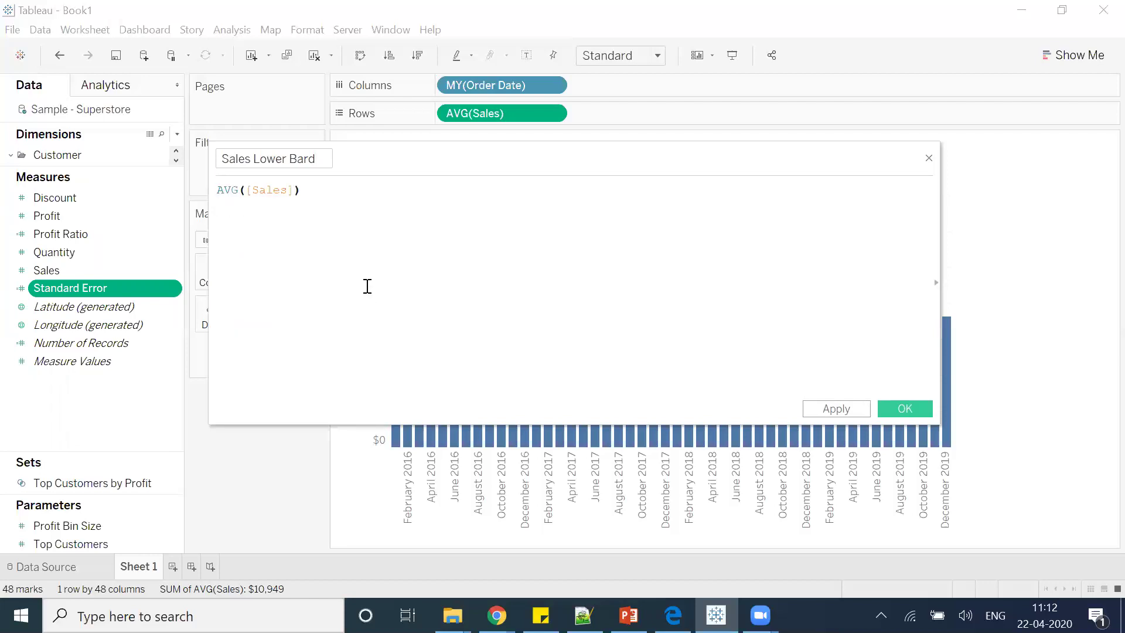
pyautogui.write('-sal')
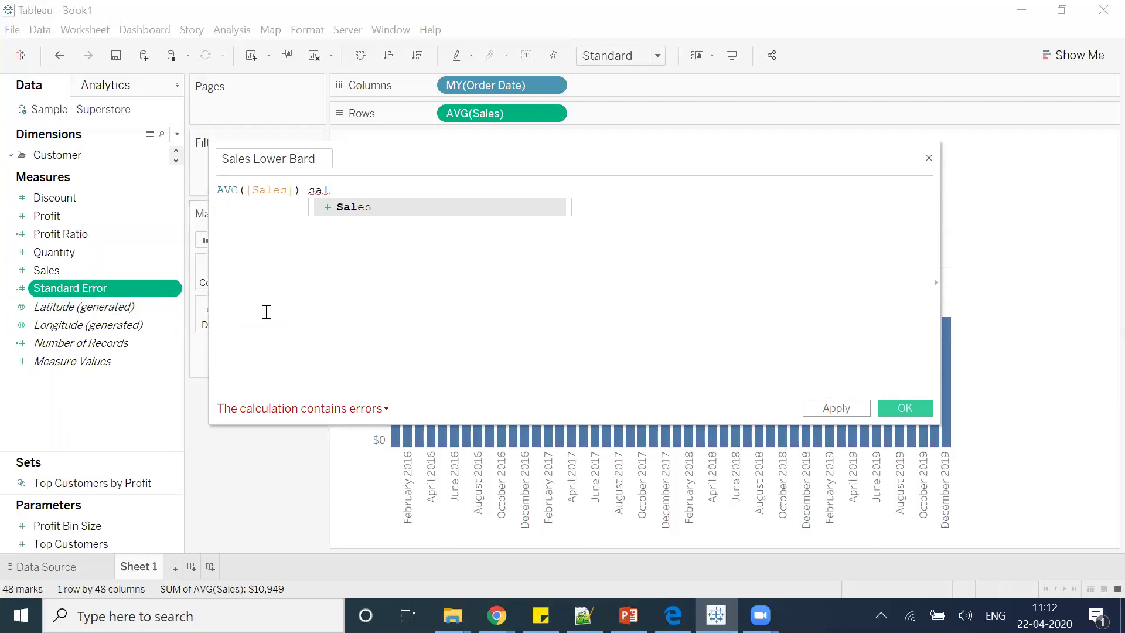
pyautogui.press('BackSpace')
pyautogui.press('BackSpace')
pyautogui.write('ta')
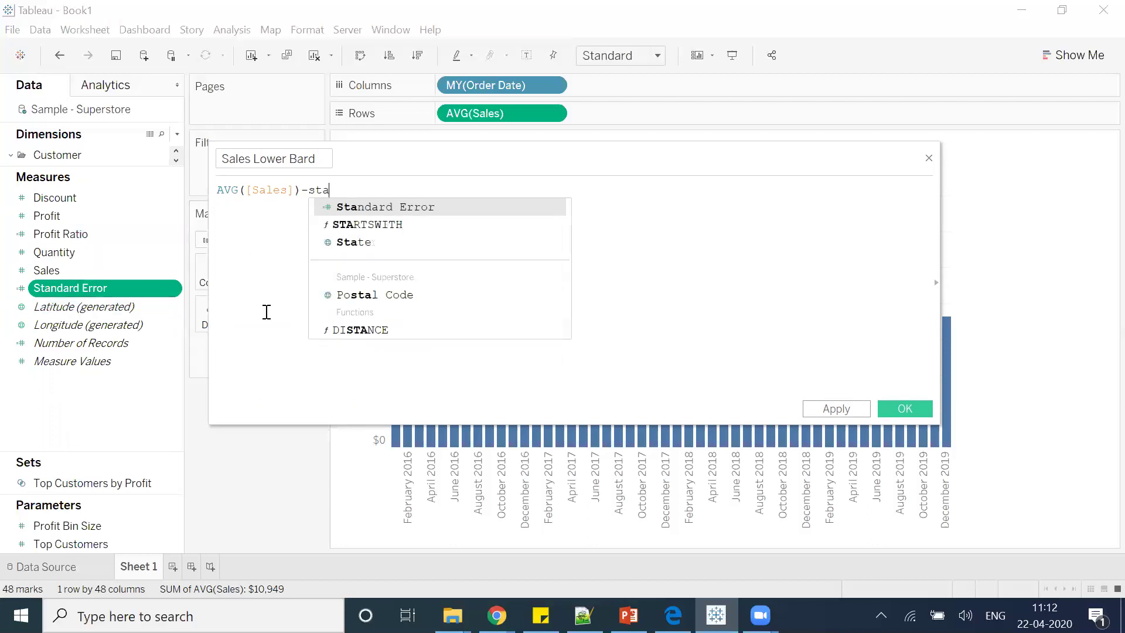
pyautogui.press('Return')
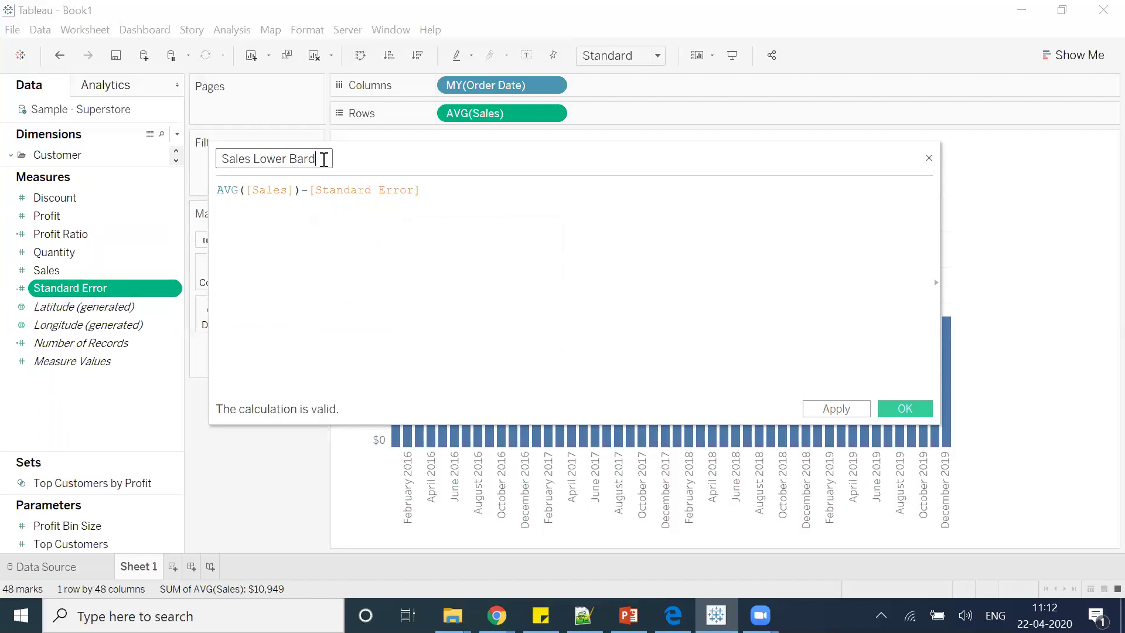
pyautogui.press('BackSpace')
pyautogui.click(894, 410)
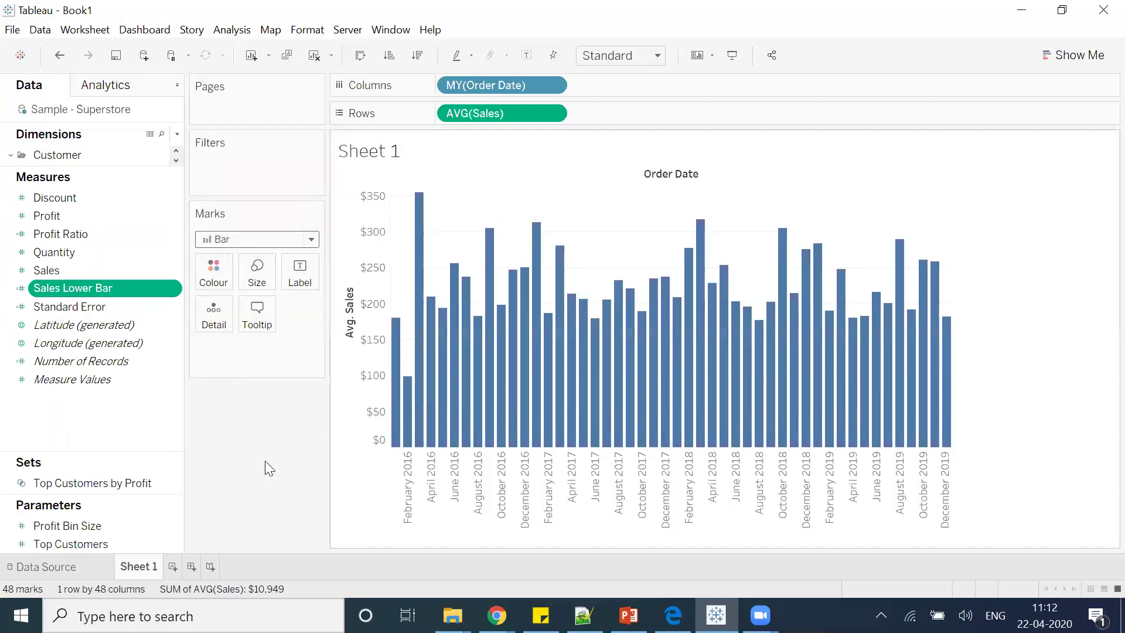
# Step: Rename the Standard Error calculation to Sales Margin
pyautogui.rightClick(80, 306)
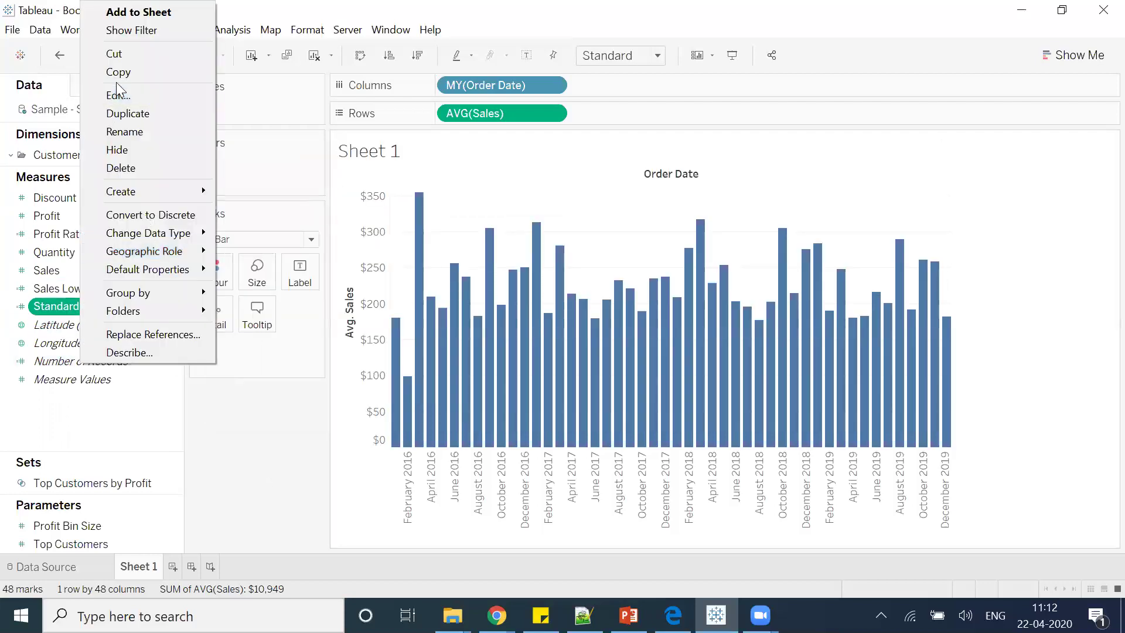
pyautogui.click(118, 93)
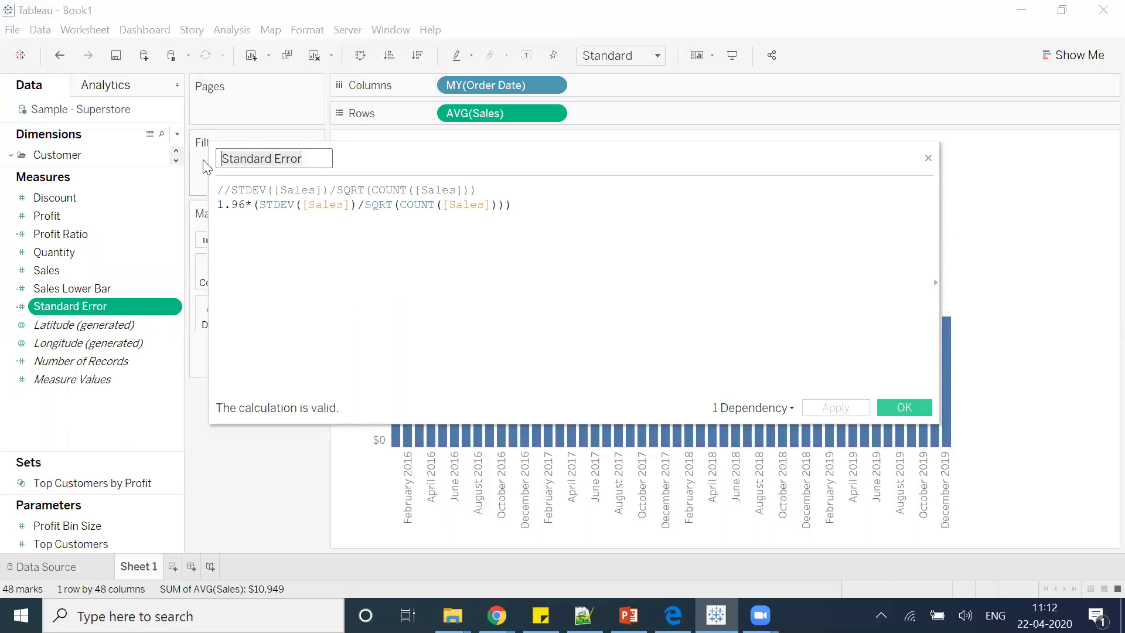
pyautogui.write('Sales Margin')
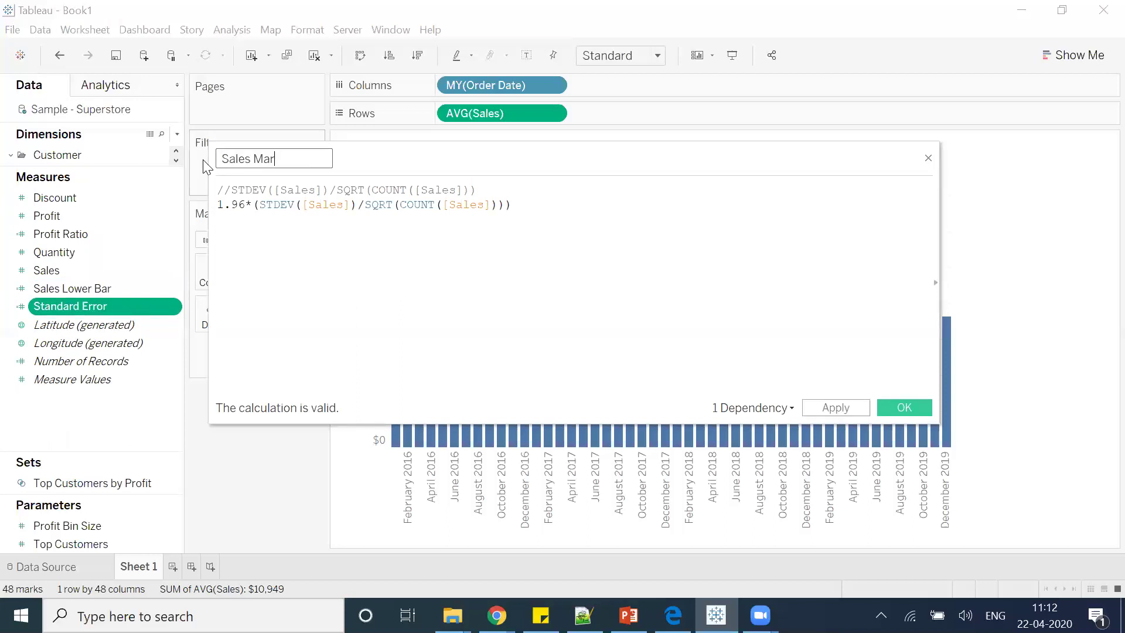
pyautogui.click(896, 405)
# Step: Edit Sales Lower Bar to read AVG([Sales])-([Sales Margin])
pyautogui.rightClick(86, 290)
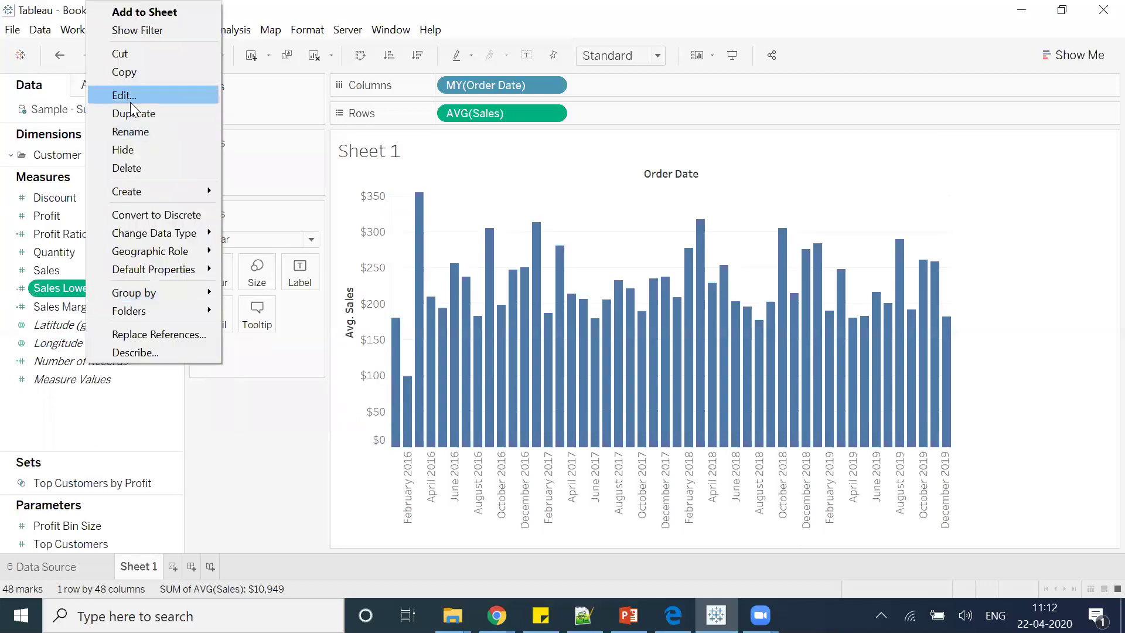
pyautogui.click(117, 94)
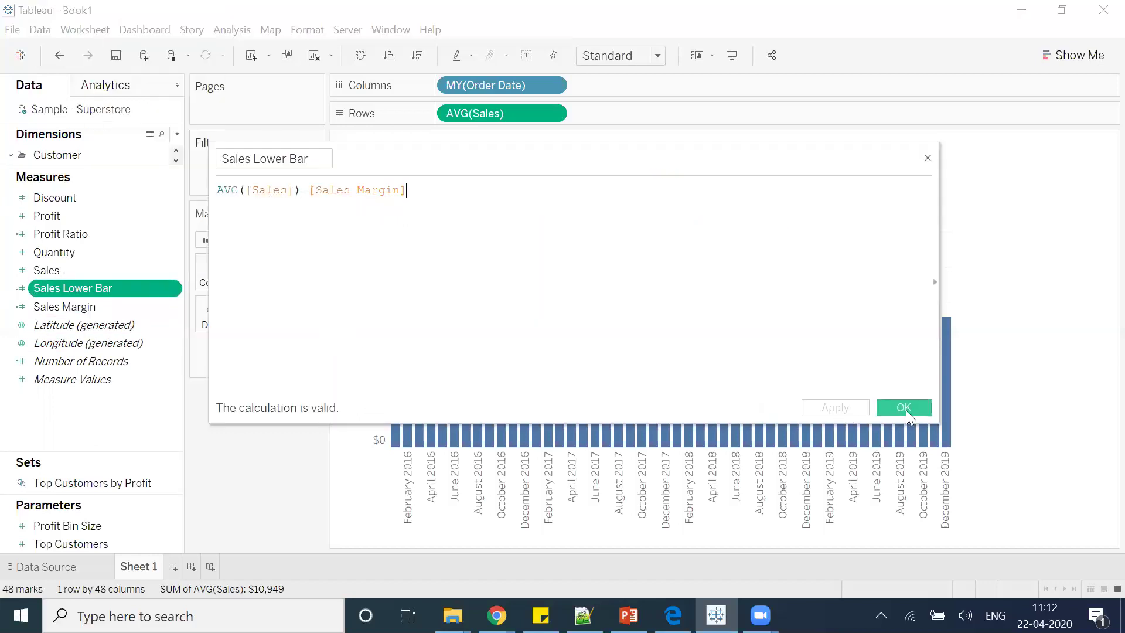
pyautogui.click(904, 408)
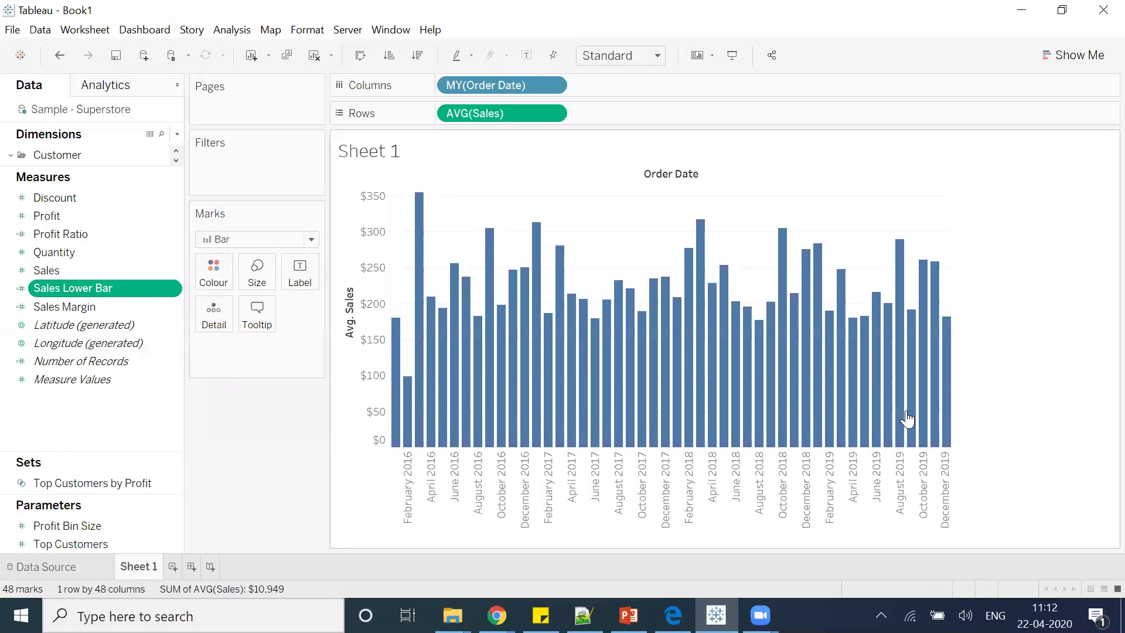
pyautogui.rightClick(82, 291)
pyautogui.click(120, 94)
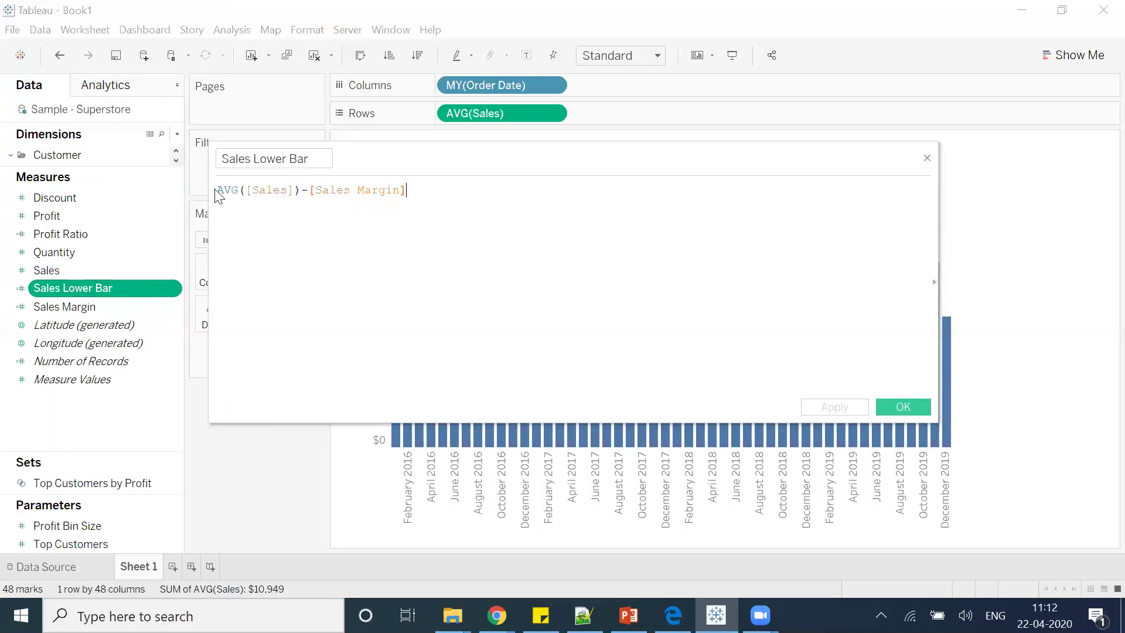
pyautogui.click(313, 191)
pyautogui.write('(')
pyautogui.press('End')
pyautogui.write(')')
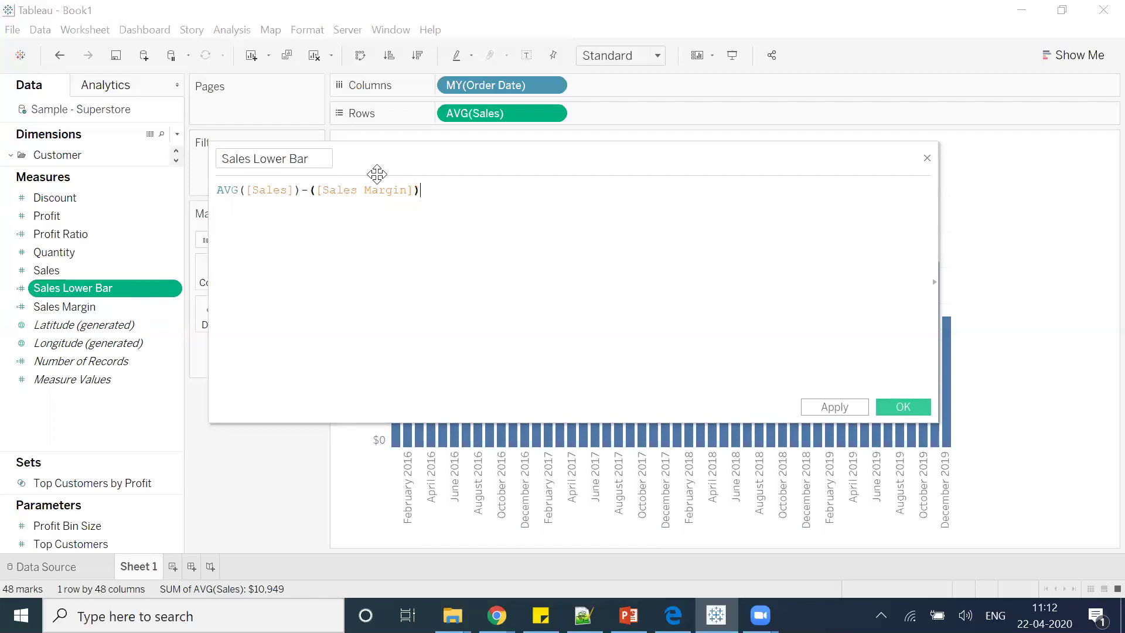
pyautogui.click(901, 407)
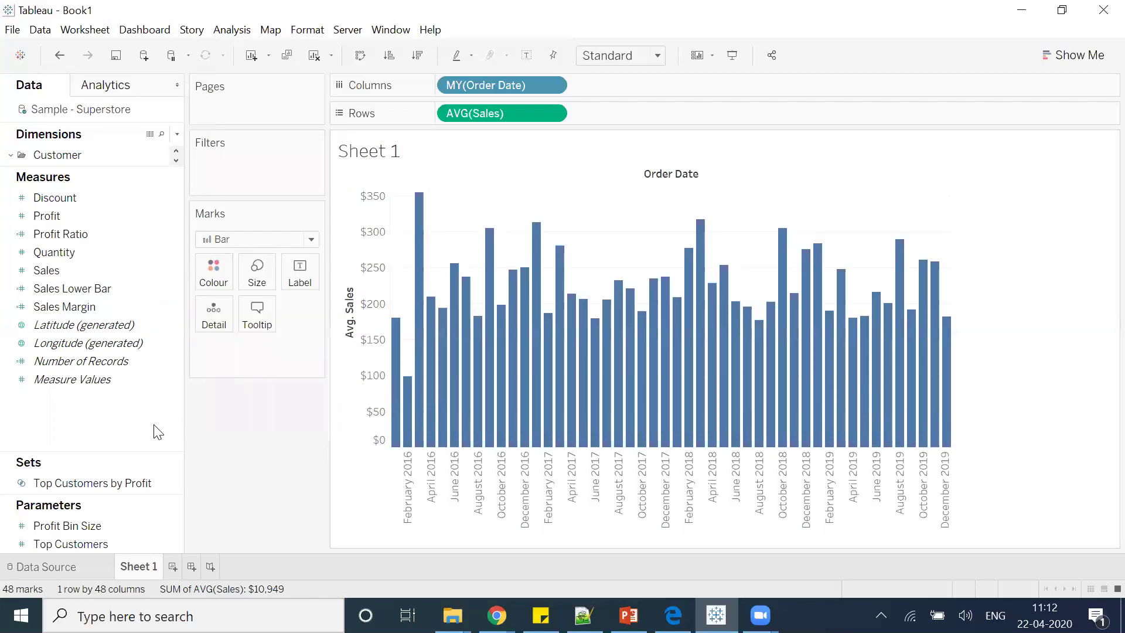
# Step: Create Sales Upper Bar as AVG([Sales])+([Sales Margin])
pyautogui.rightClick(101, 409)
pyautogui.click(116, 421)
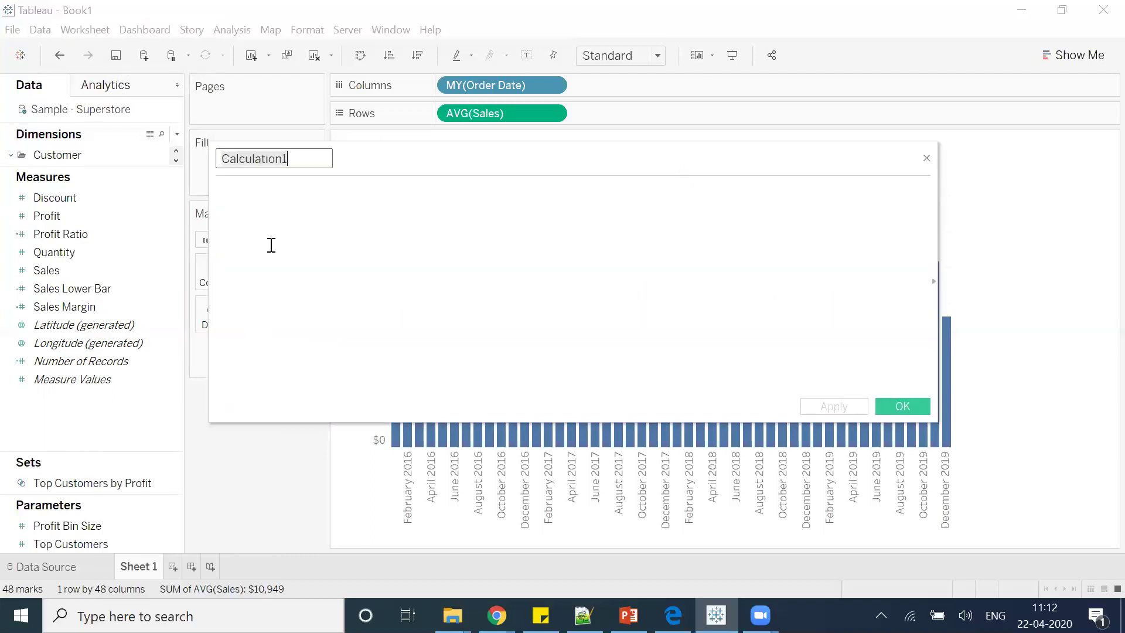
pyautogui.write('Sales Upper Bar')
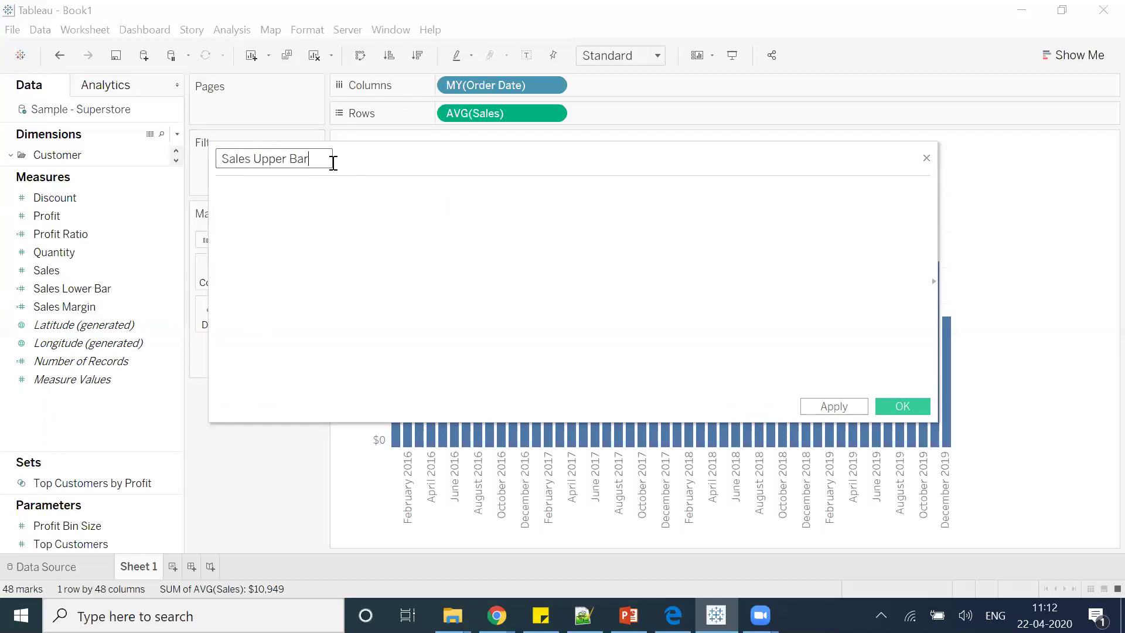
pyautogui.write('AVG(s')
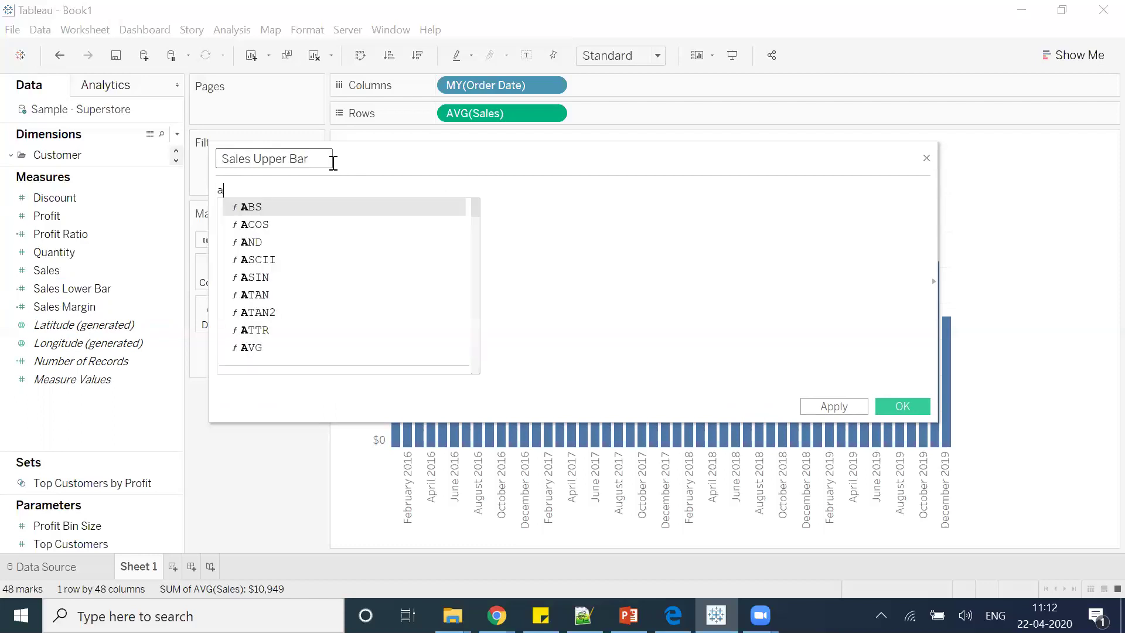
pyautogui.write('a')
pyautogui.press('Return')
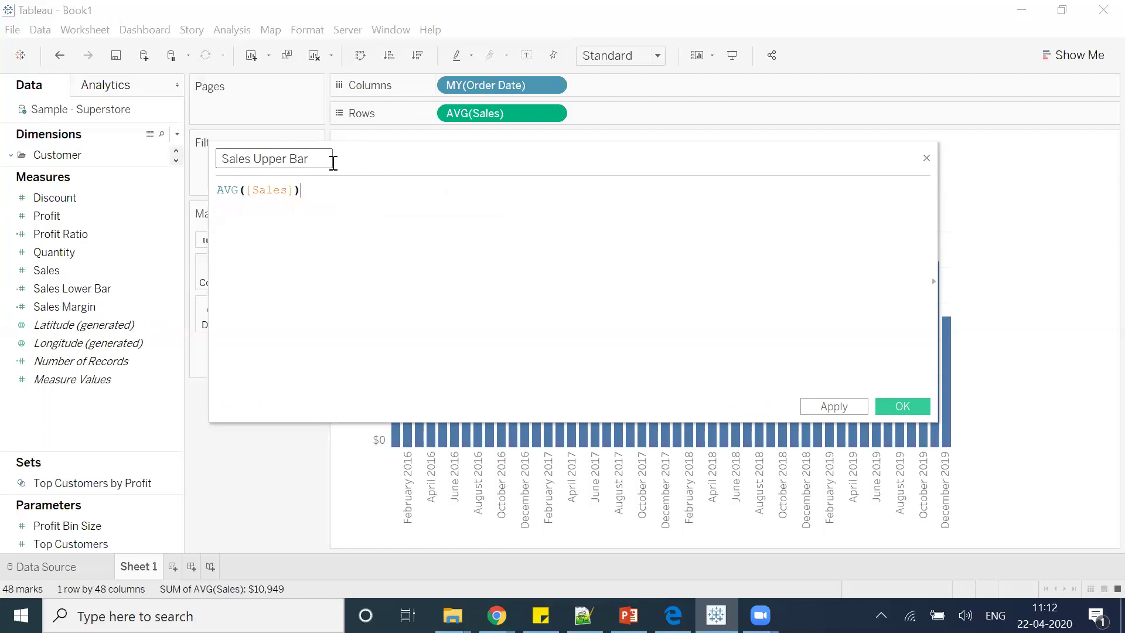
pyautogui.write('+')
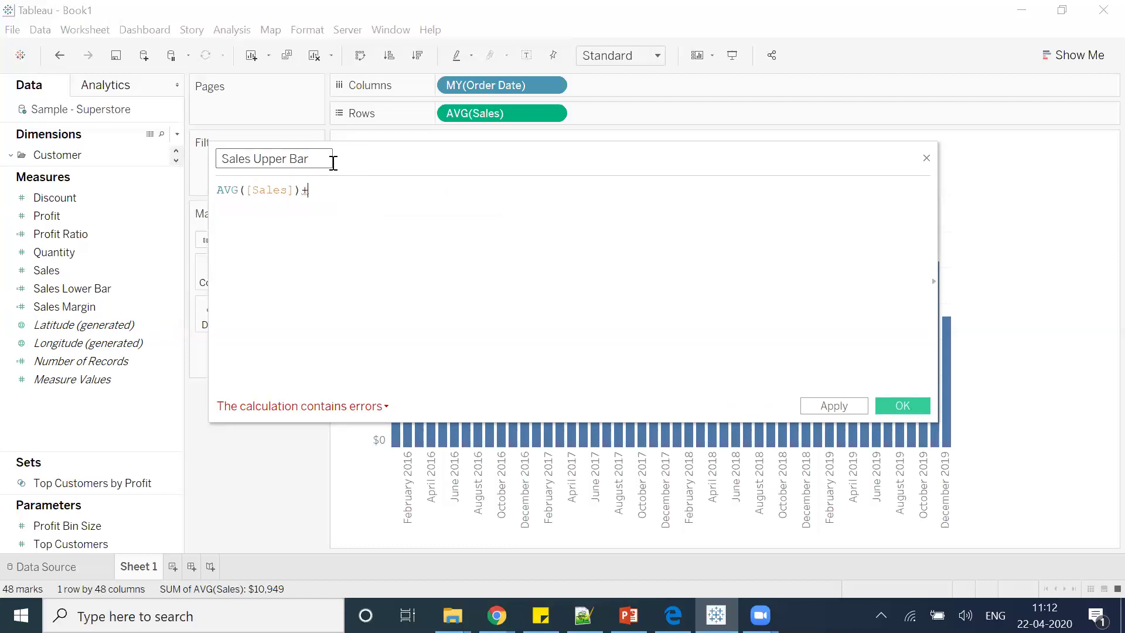
pyautogui.write('sal')
pyautogui.press('Down')
pyautogui.press('Down')
pyautogui.press('Return')
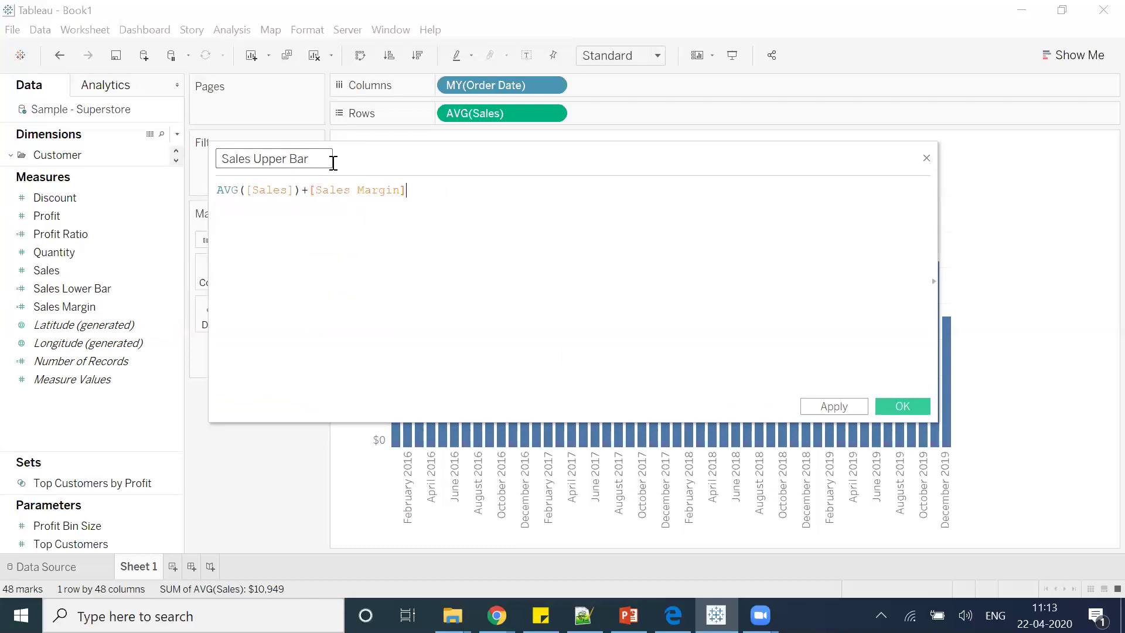
pyautogui.hotkey('ctrl', 'Left')
pyautogui.write('(')
pyautogui.press('End')
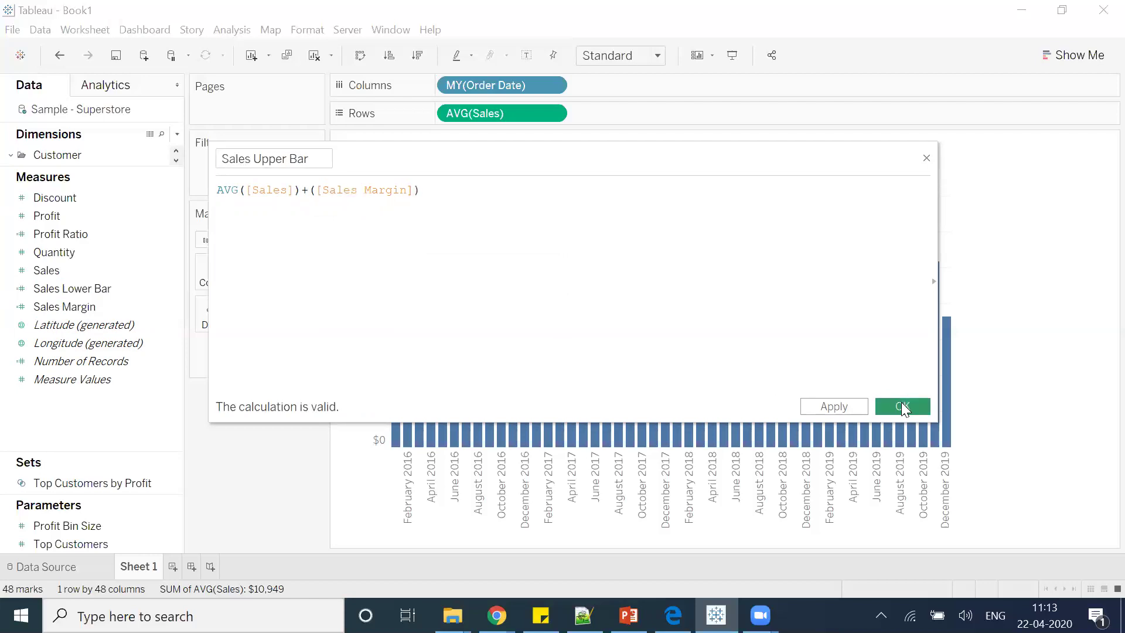
pyautogui.click(901, 406)
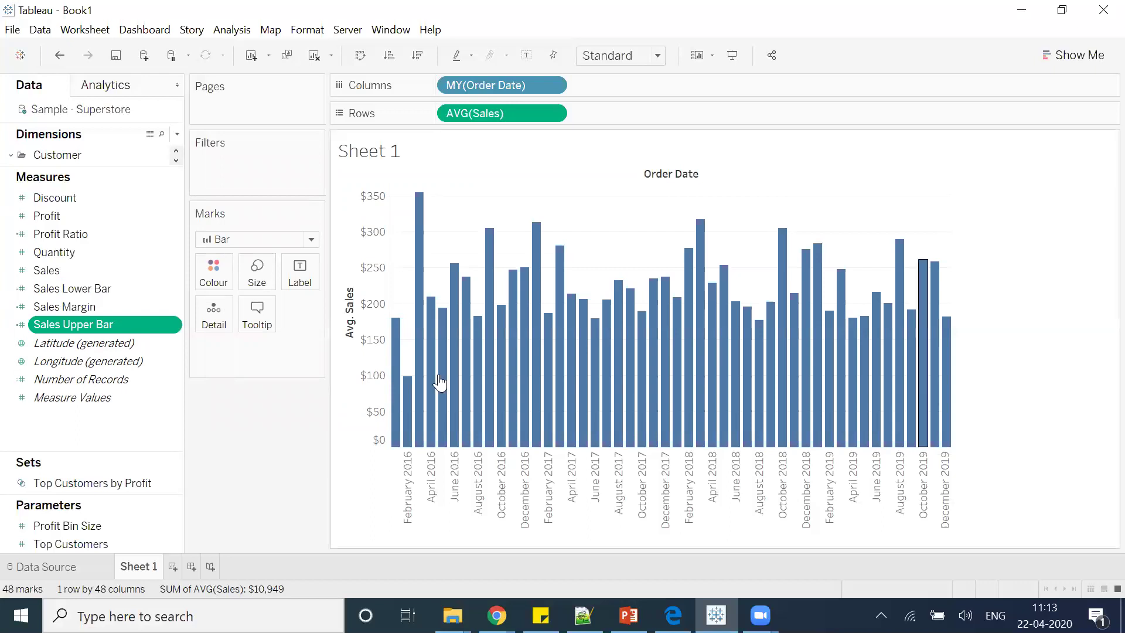
# Step: Create Sales Bar Length as [Sales Upper Bar]-[Sales Lower Bar]
pyautogui.rightClick(70, 431)
pyautogui.click(147, 441)
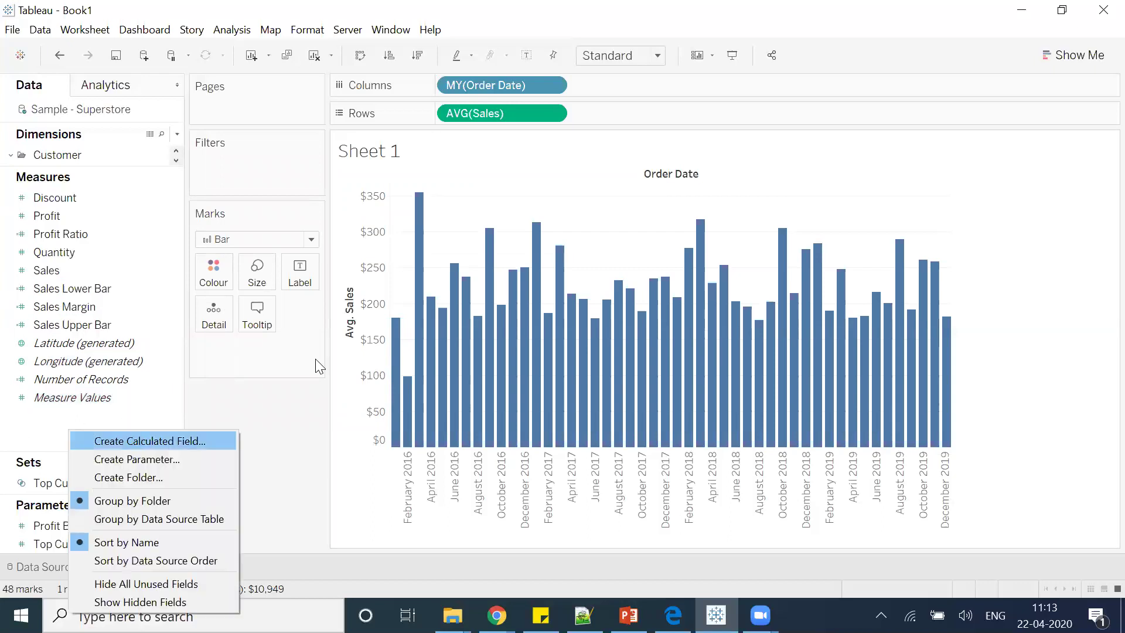
pyautogui.write('S')
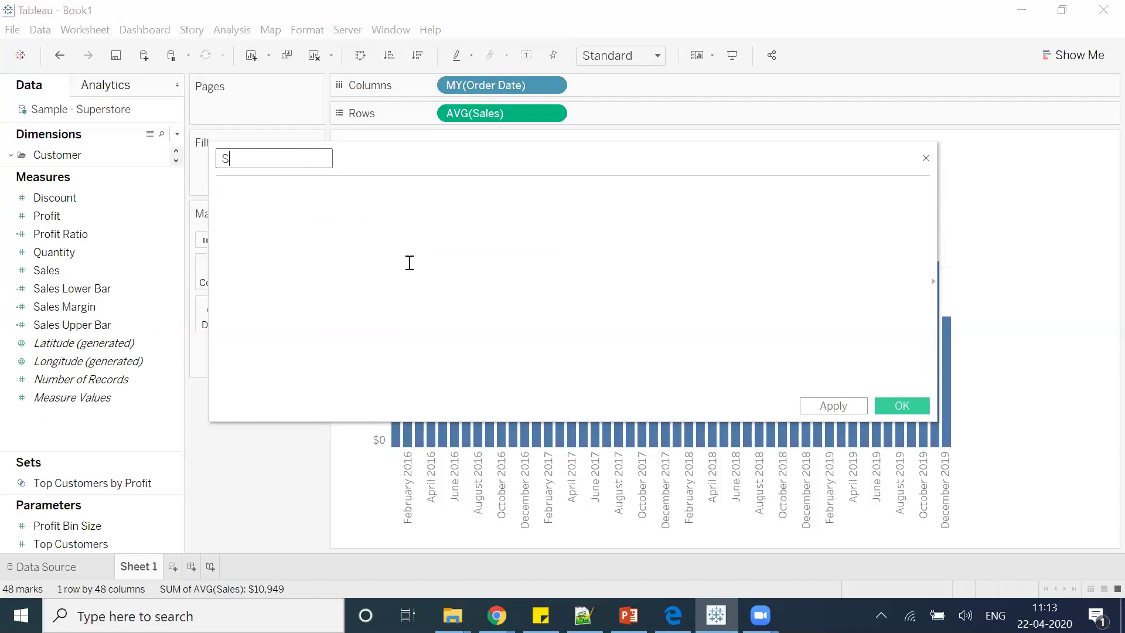
pyautogui.write('ales Bar Length')
pyautogui.press('Tab')
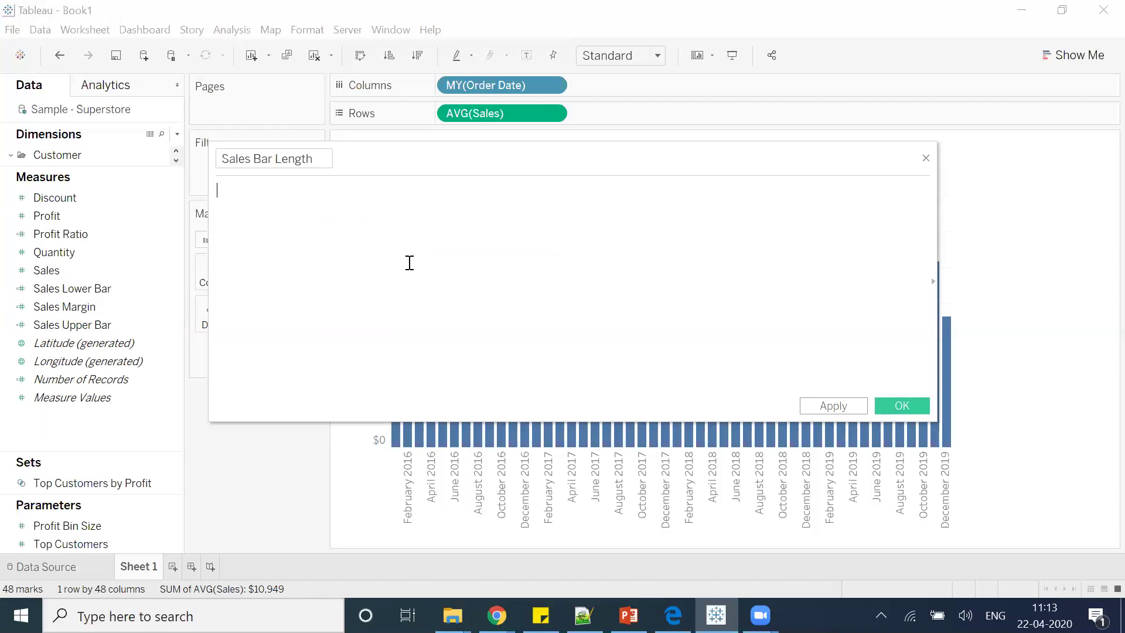
pyautogui.write('sal')
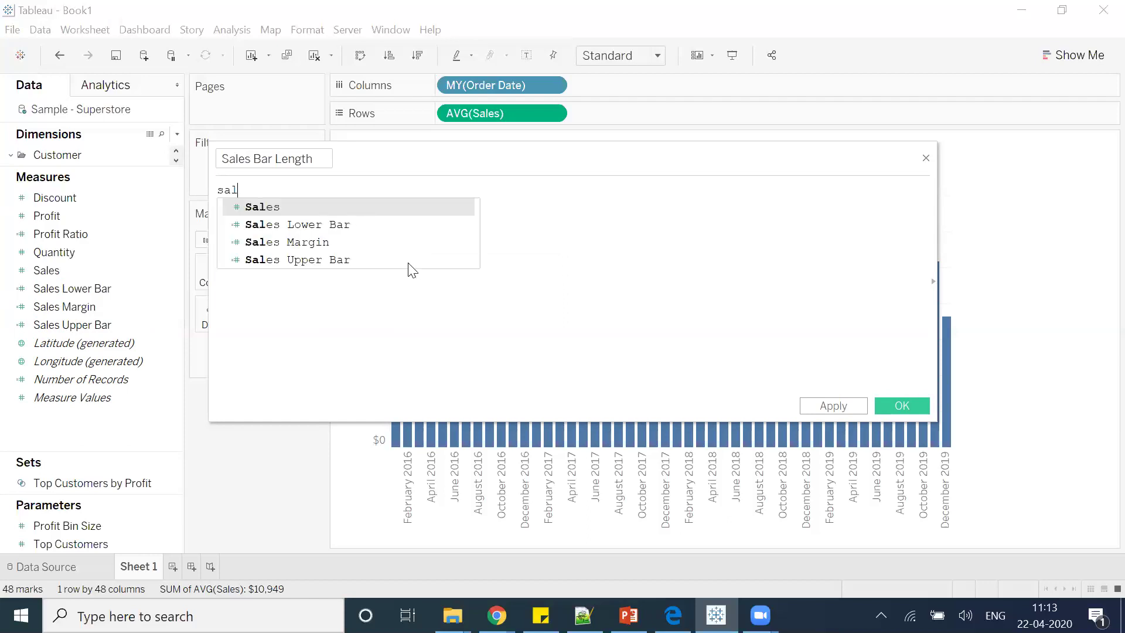
pyautogui.click(410, 265)
pyautogui.write('-sal')
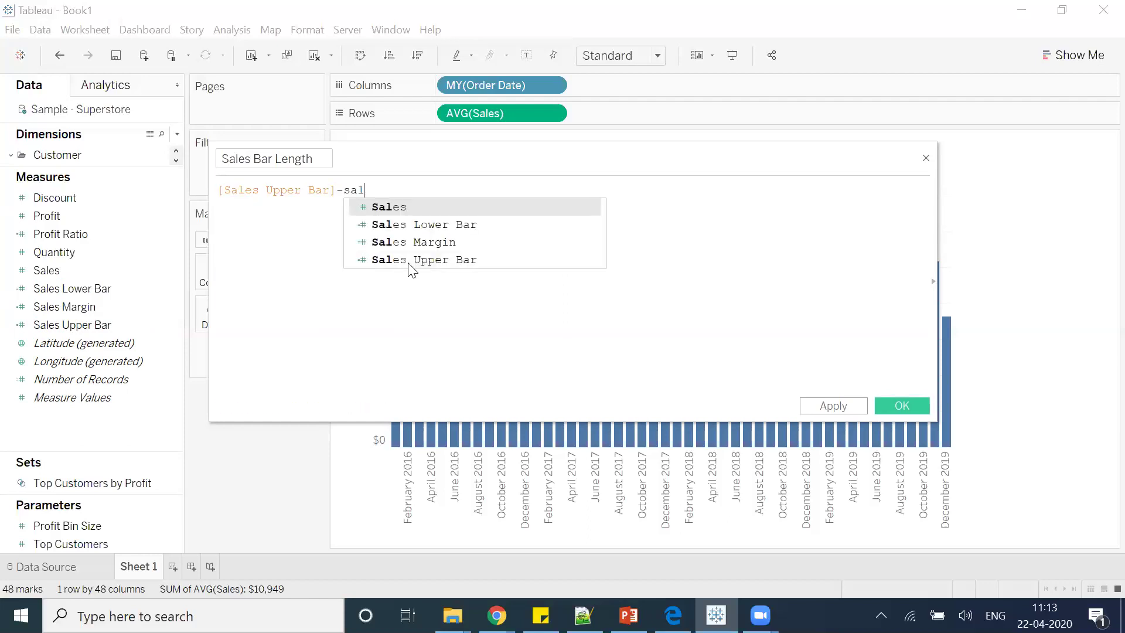
pyautogui.press('Down')
pyautogui.press('Return')
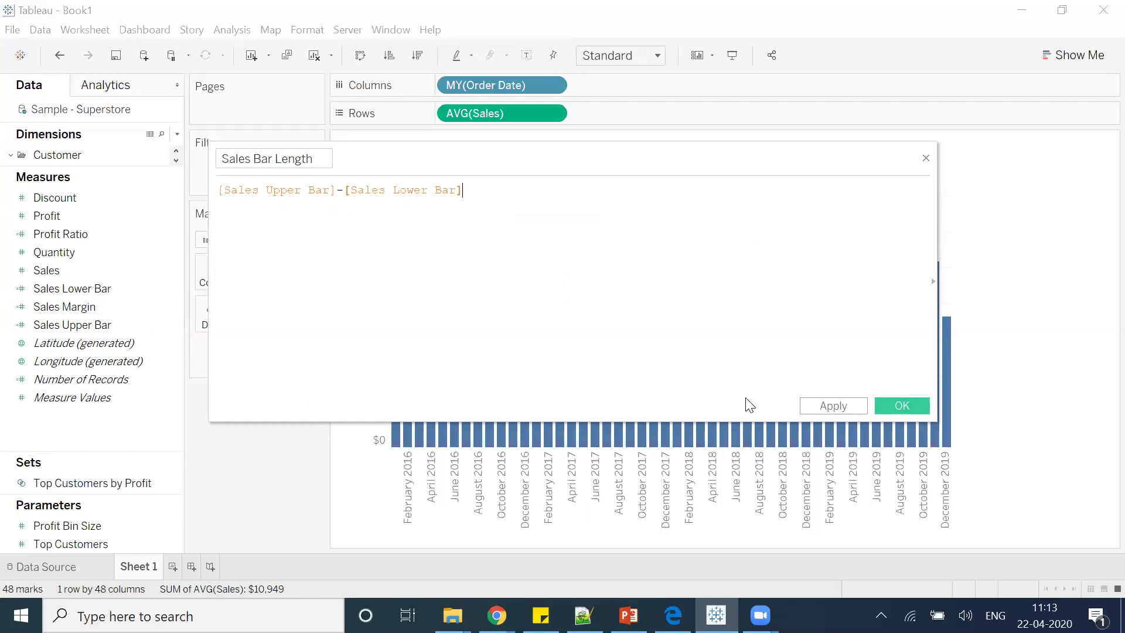
pyautogui.click(886, 403)
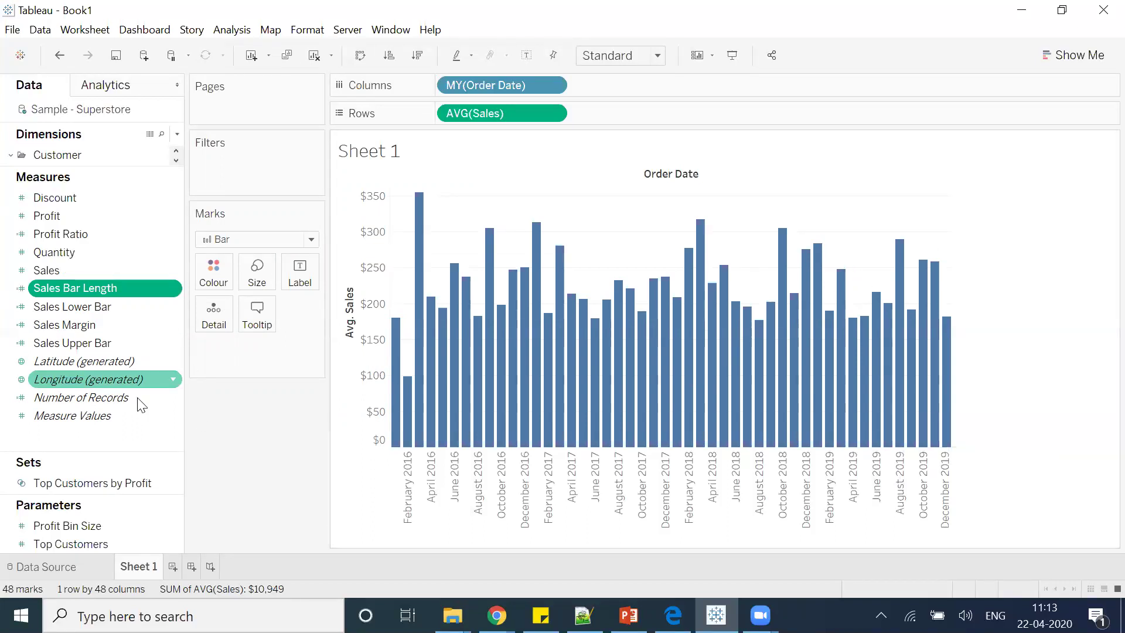
# Step: Place Sales Lower Bar and Sales Upper Bar on the Detail card of the Marks shelf
pyautogui.moveTo(77, 306); pyautogui.dragTo(211, 321)
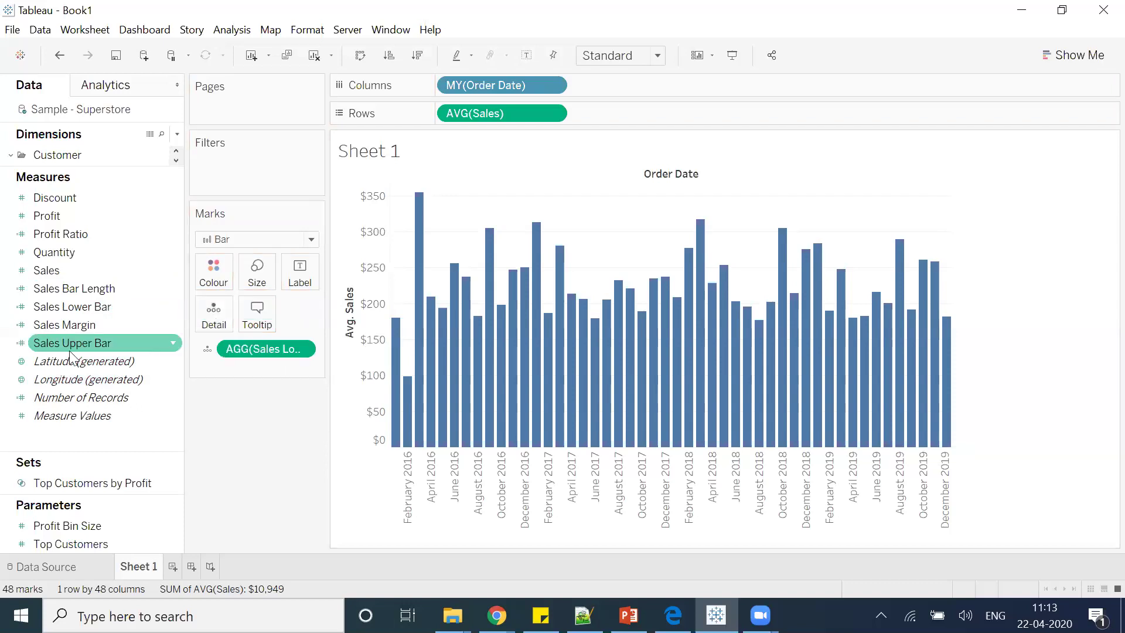
pyautogui.moveTo(71, 343); pyautogui.dragTo(207, 308)
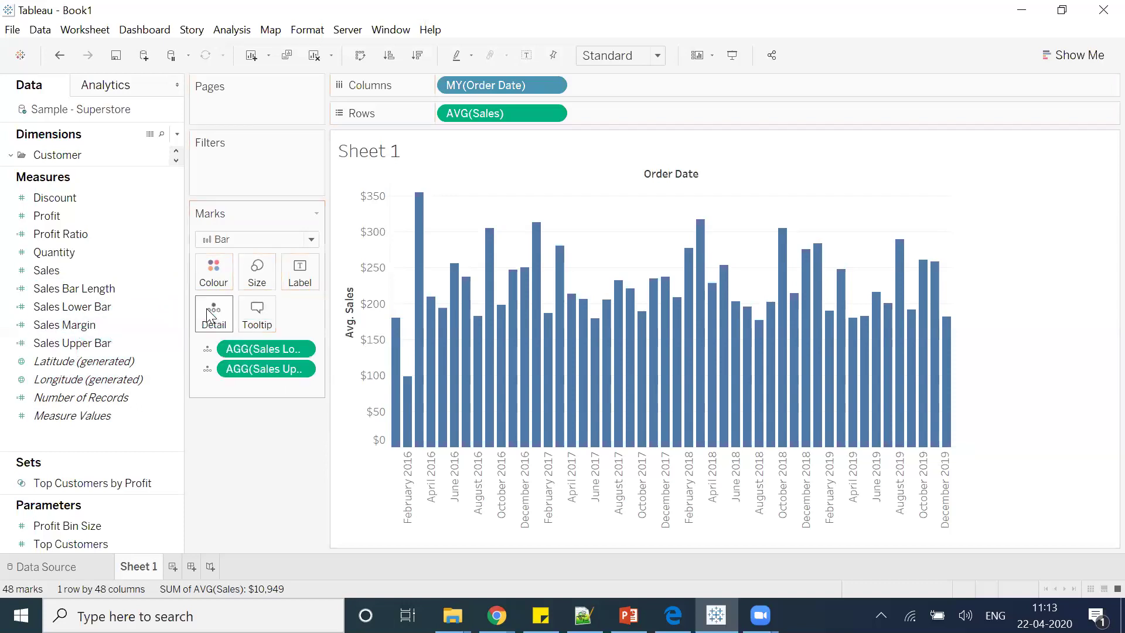
pyautogui.moveTo(396, 347)
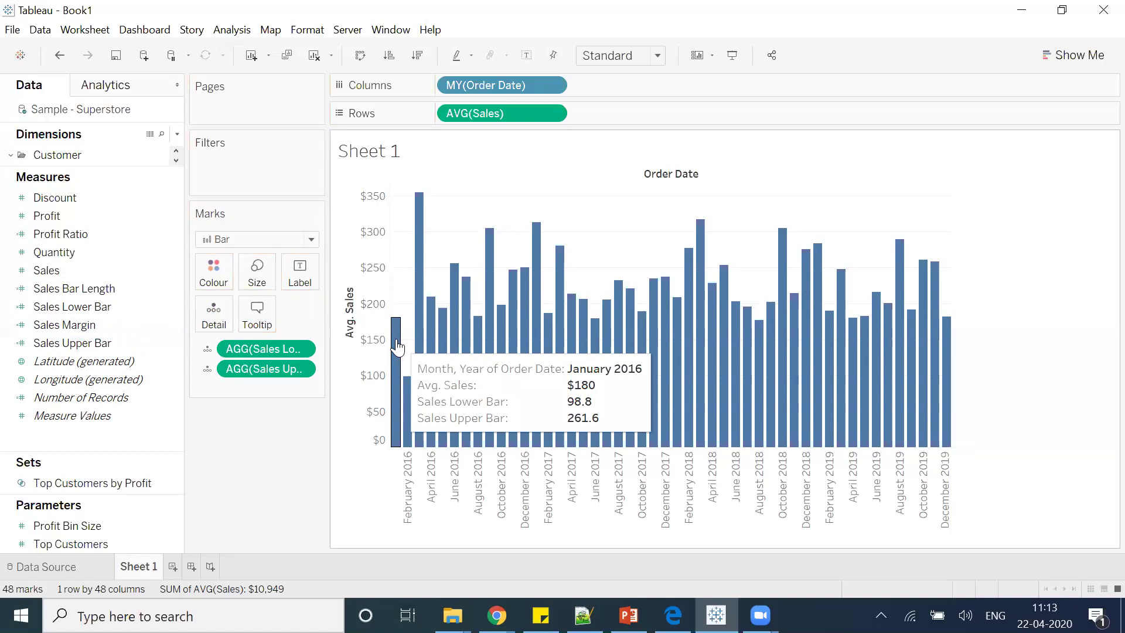
# Step: Add a per-cell reference band on Avg. Sales from Sales Lower Bar to Sales Upper Bar, labels None
pyautogui.rightClick(363, 309)
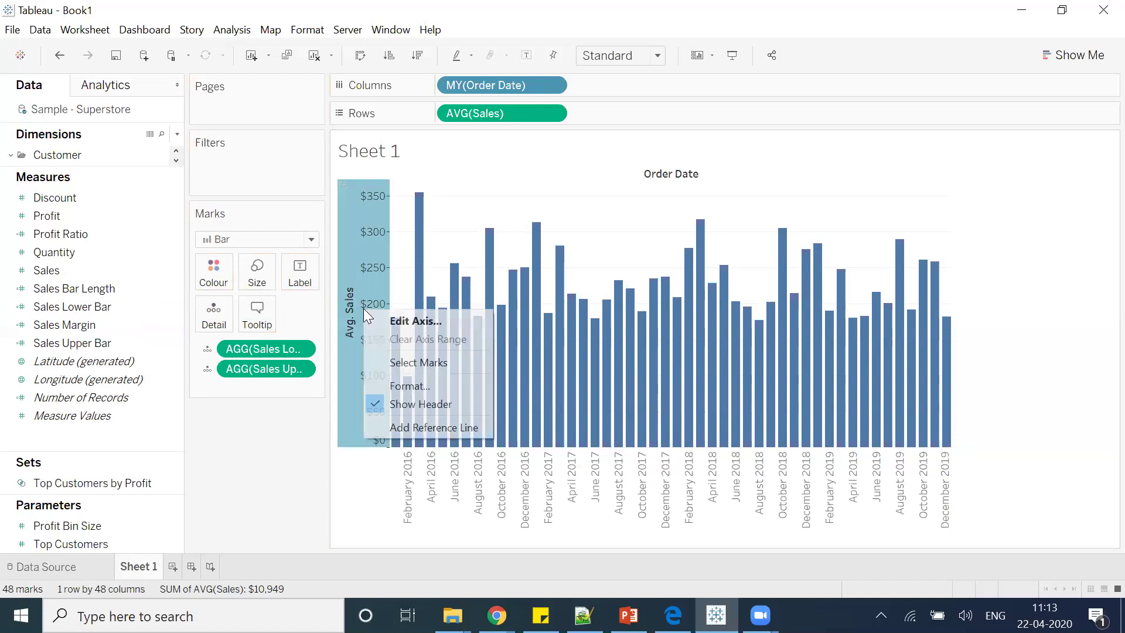
pyautogui.click(390, 427)
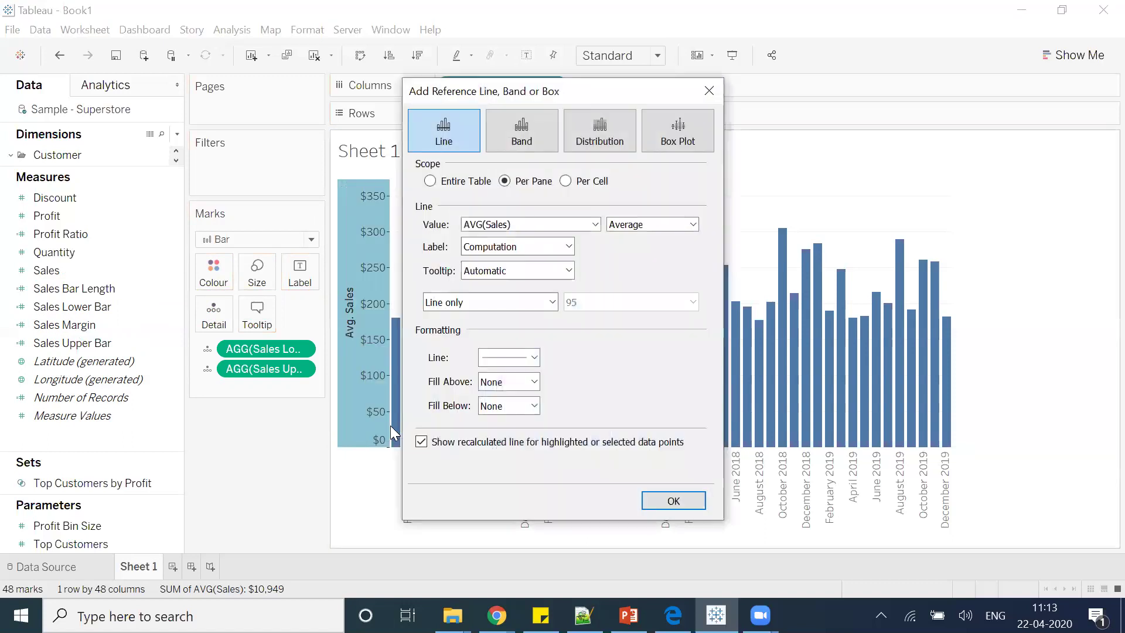
pyautogui.click(530, 142)
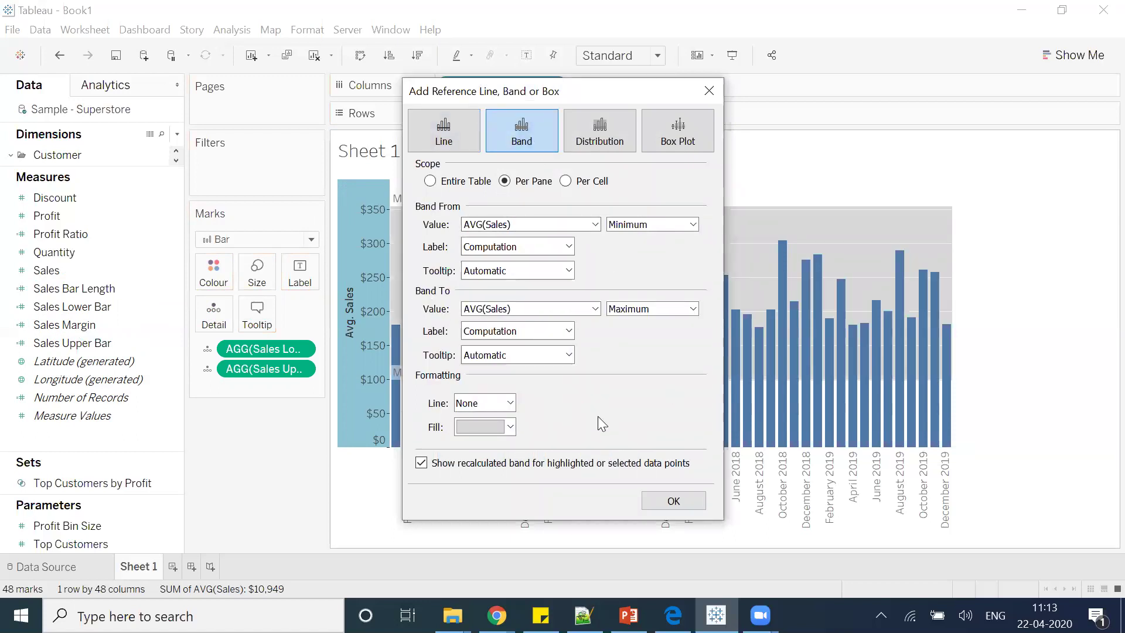
pyautogui.click(568, 181)
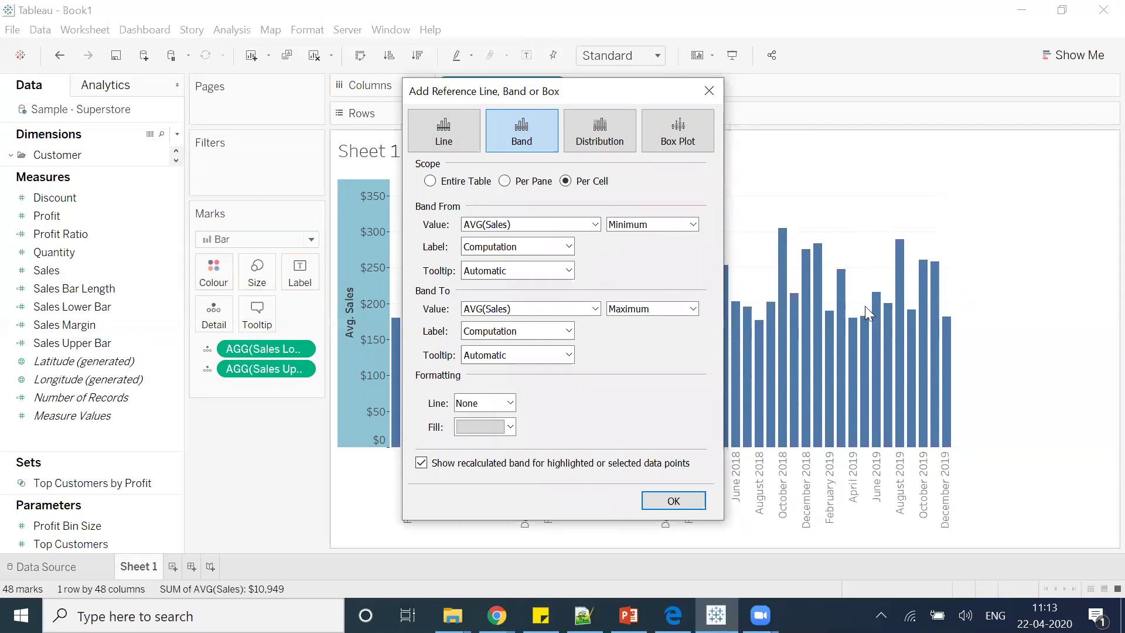
pyautogui.click(539, 228)
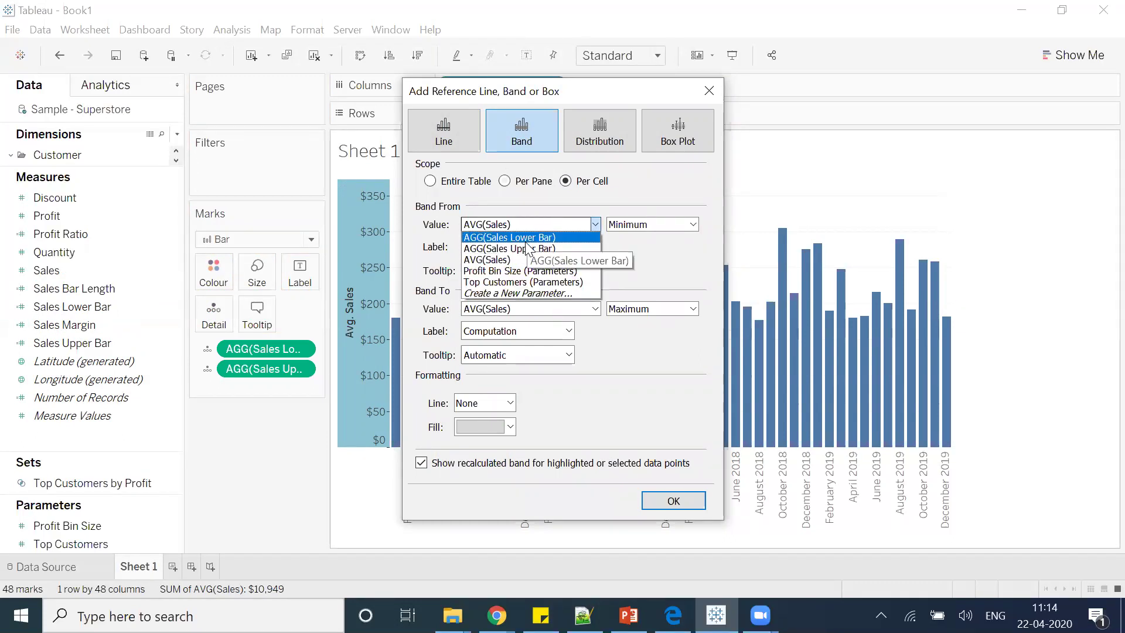
pyautogui.click(529, 238)
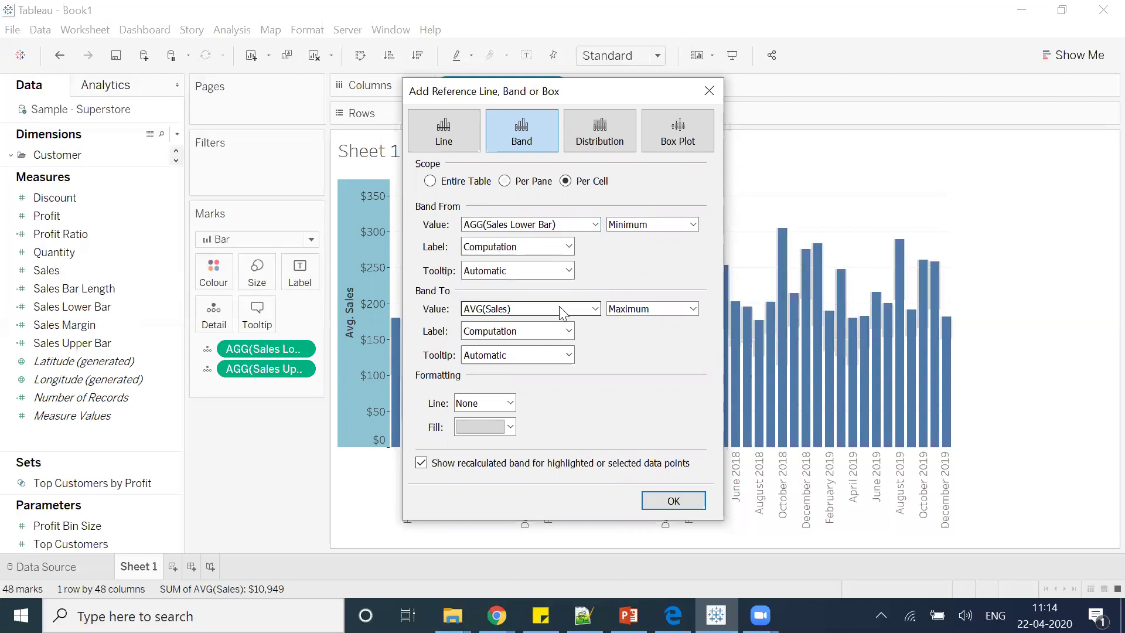
pyautogui.click(504, 247)
pyautogui.click(493, 260)
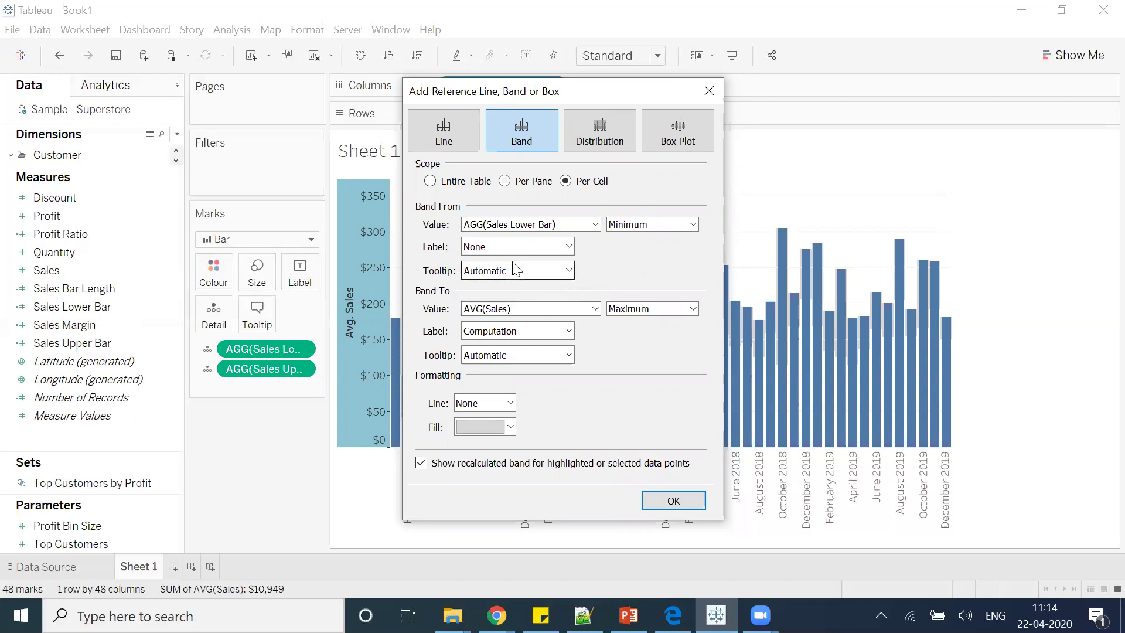
pyautogui.click(522, 307)
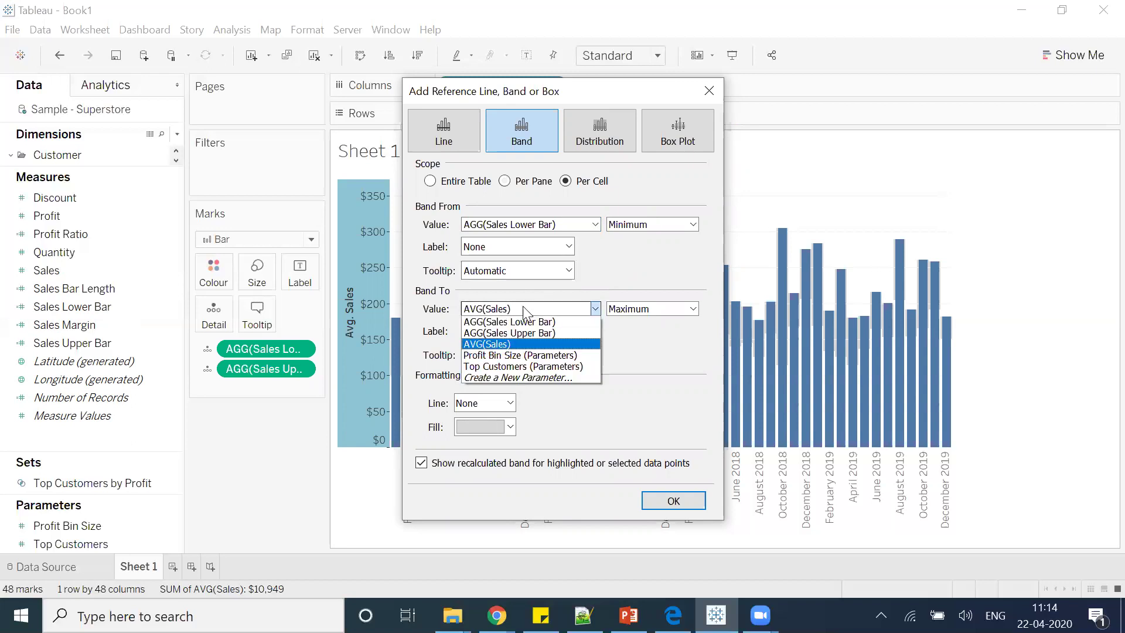
pyautogui.click(505, 333)
pyautogui.click(500, 332)
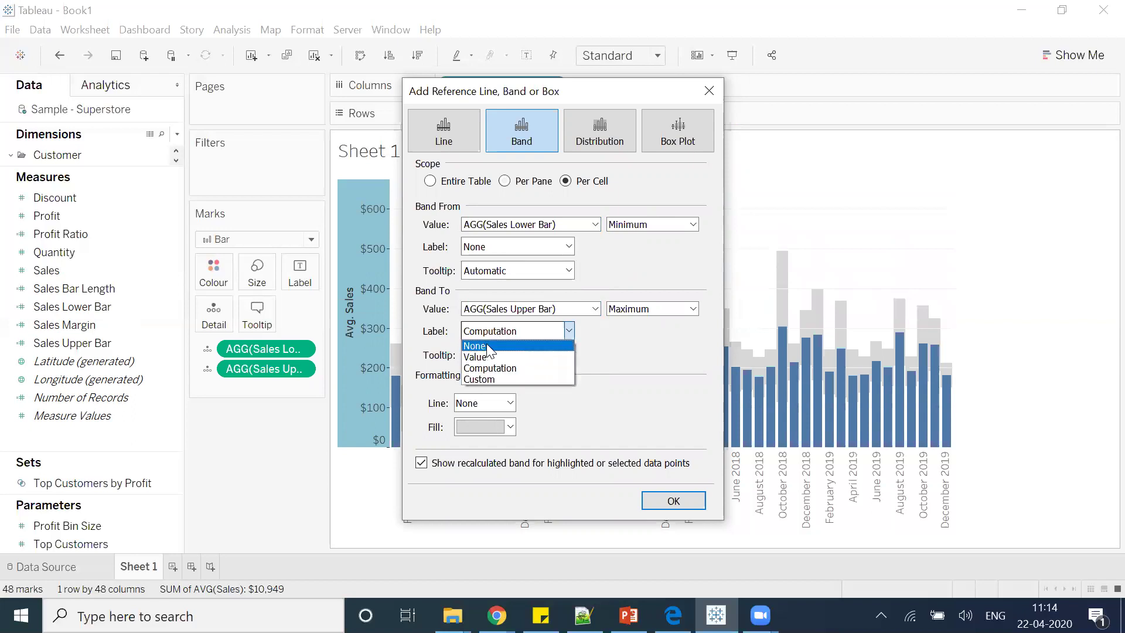
pyautogui.click(491, 347)
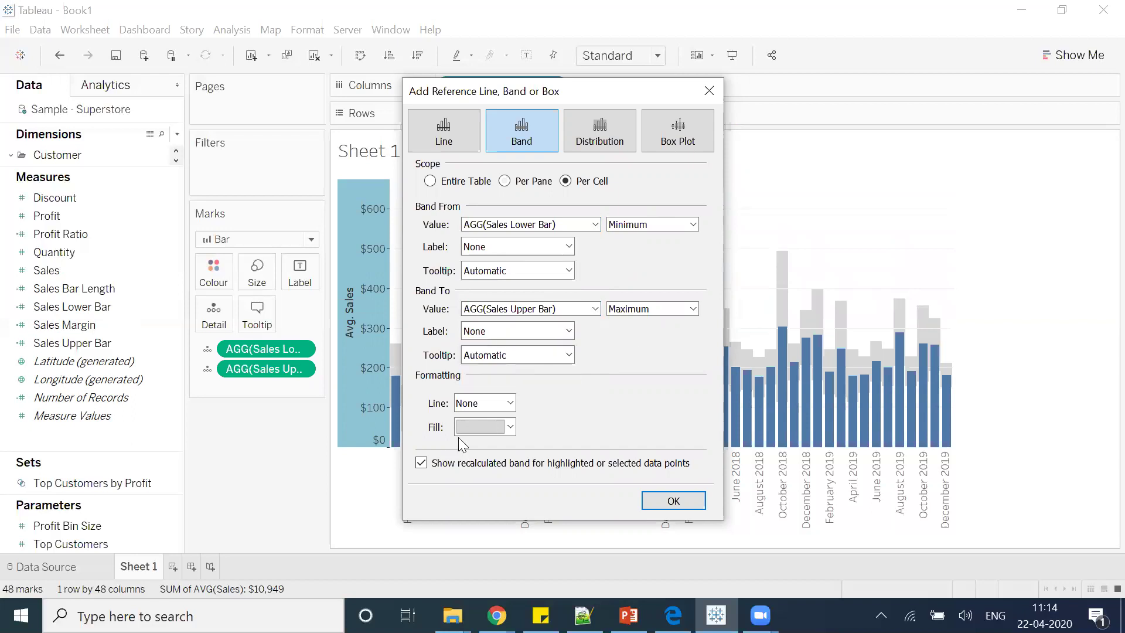
# Step: Style the band with solid medium-weight lines and no fill, then apply it
pyautogui.click(498, 403)
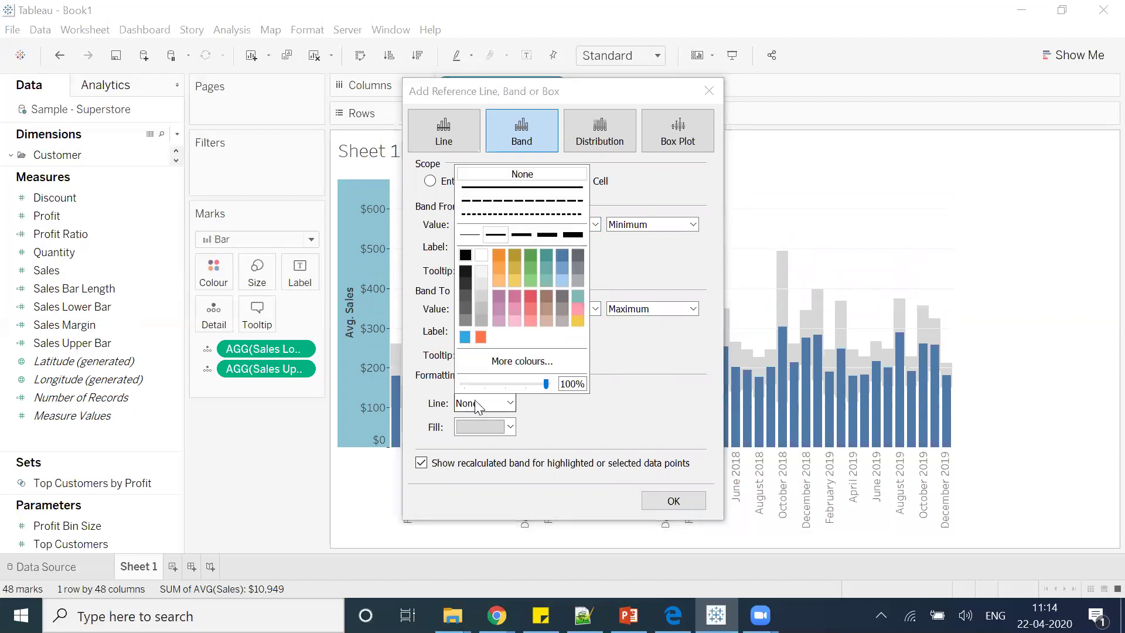
pyautogui.click(521, 187)
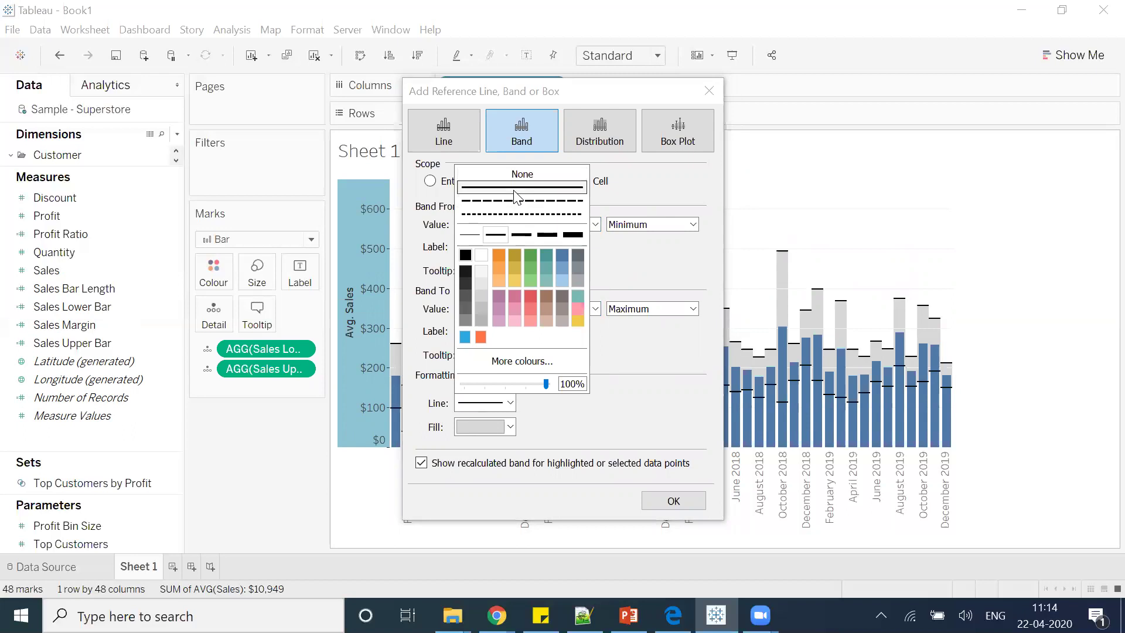
pyautogui.click(573, 234)
pyautogui.click(547, 235)
pyautogui.click(521, 234)
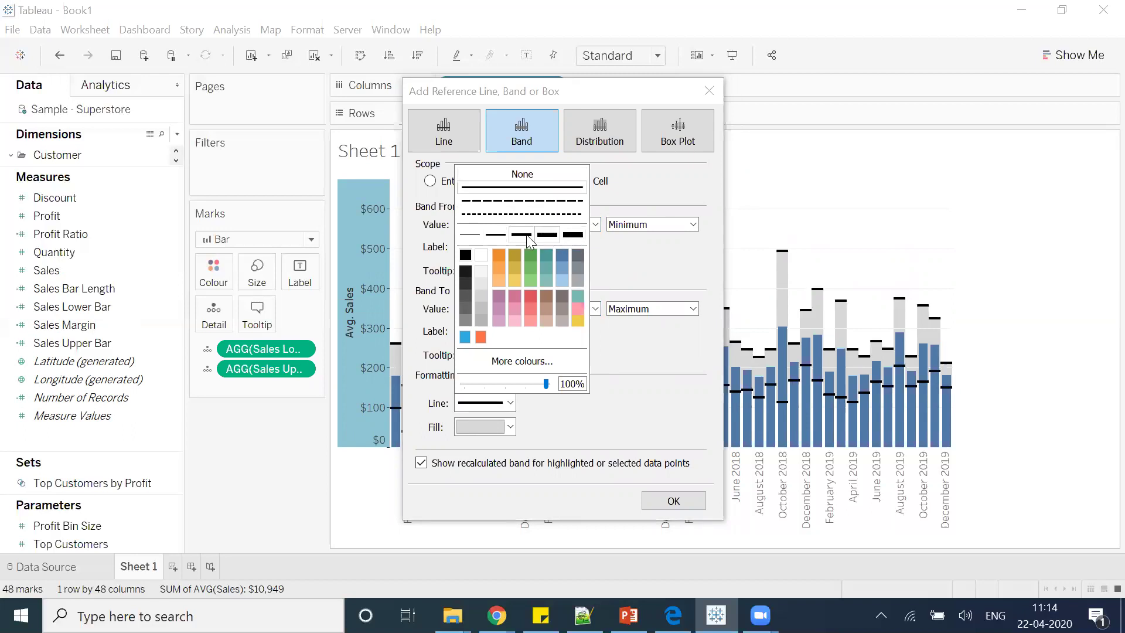
pyautogui.click(487, 431)
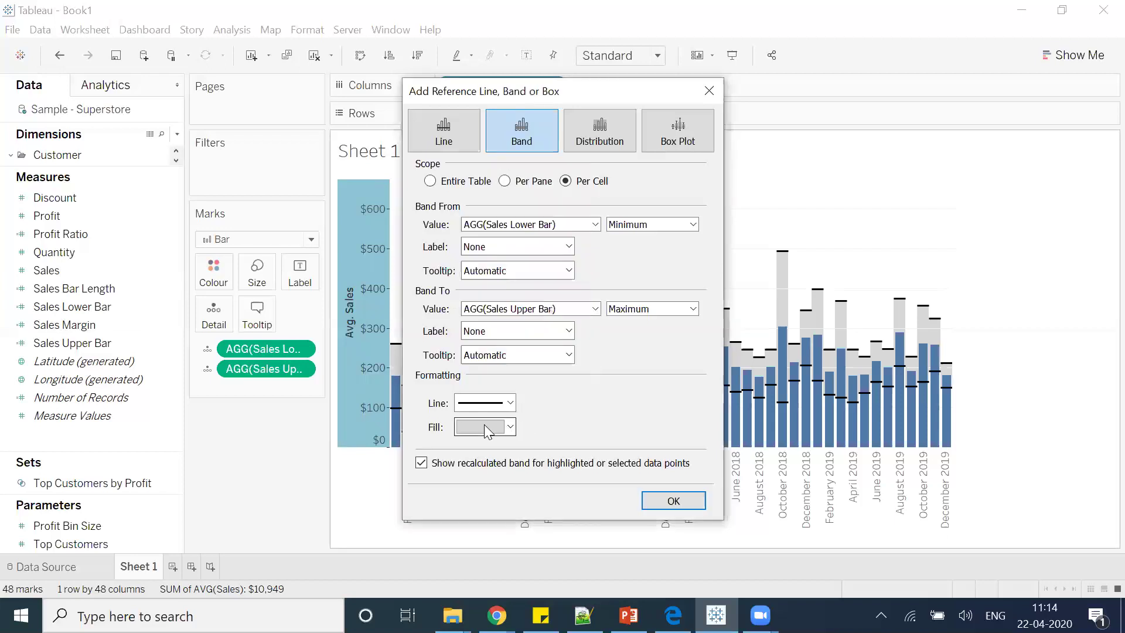
pyautogui.click(486, 431)
pyautogui.click(519, 449)
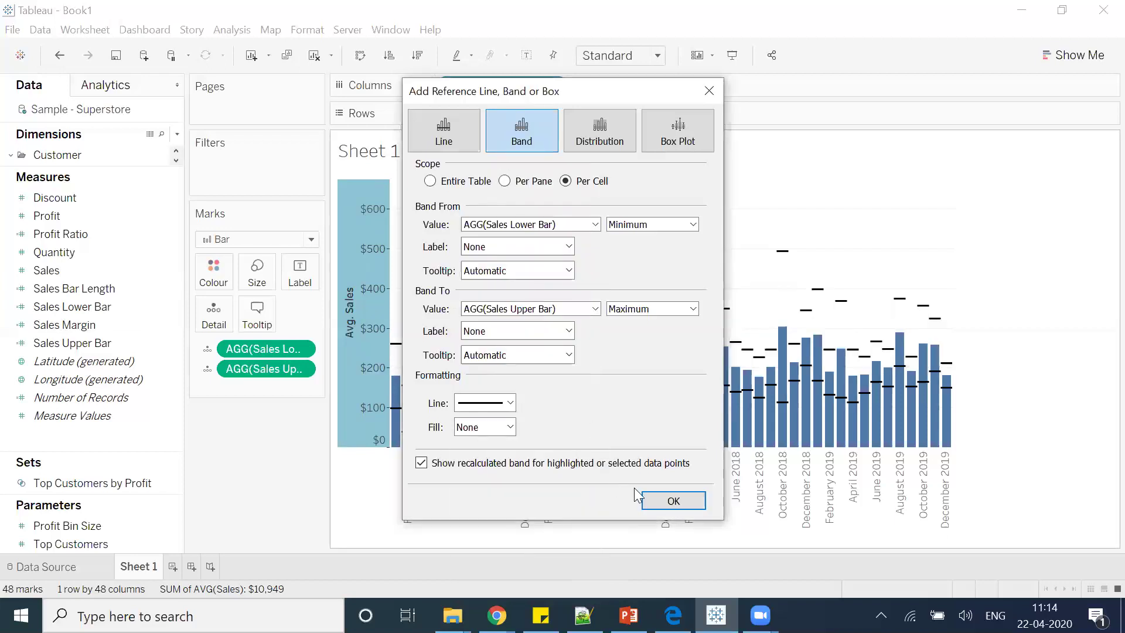
pyautogui.click(668, 500)
# Step: Set the view fit to Entire View so every month from 2016 to 2019 is labelled
pyautogui.moveTo(526, 366)
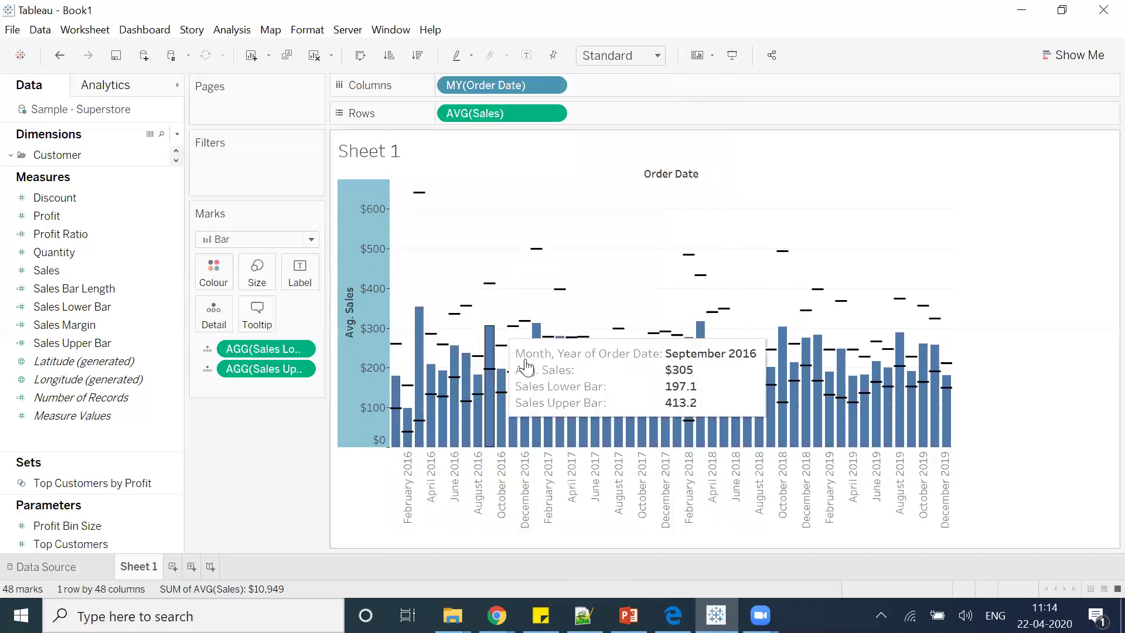
pyautogui.click(621, 55)
pyautogui.click(521, 339)
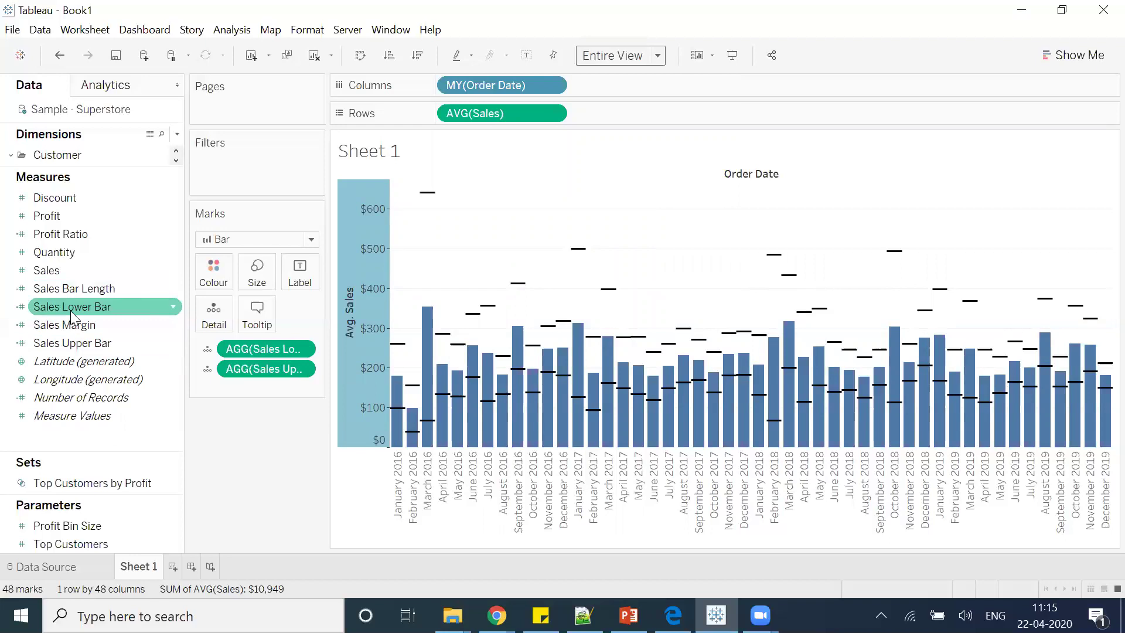
# Step: Add Sales Lower Bar to Rows as a second monthly chart and show its Marks card
pyautogui.moveTo(81, 311); pyautogui.dragTo(639, 117)
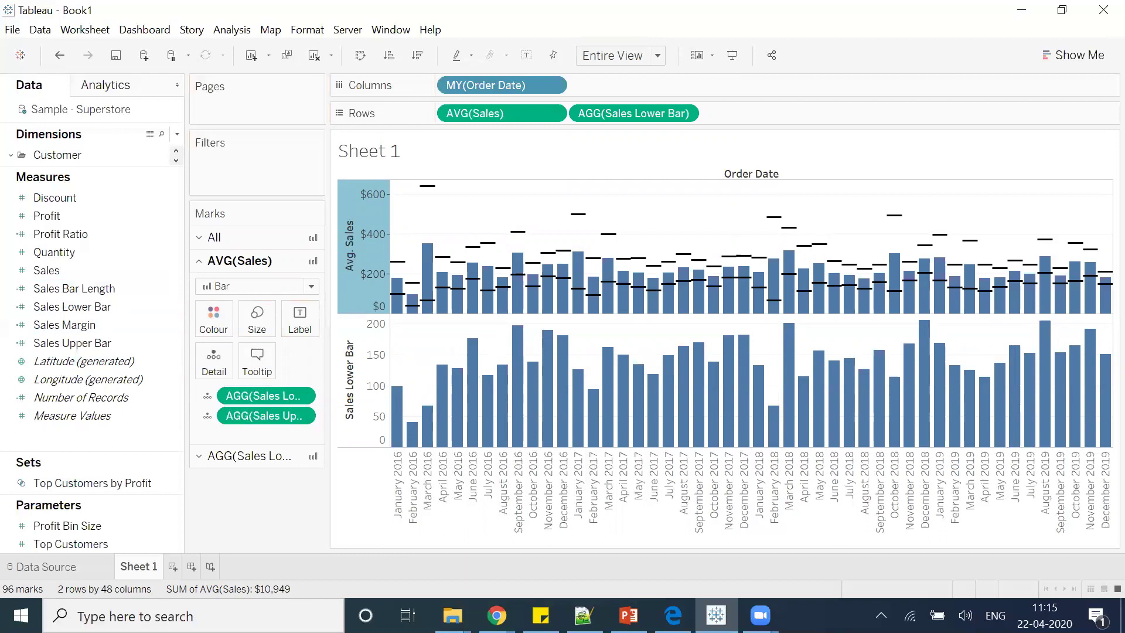
pyautogui.moveTo(825, 290)
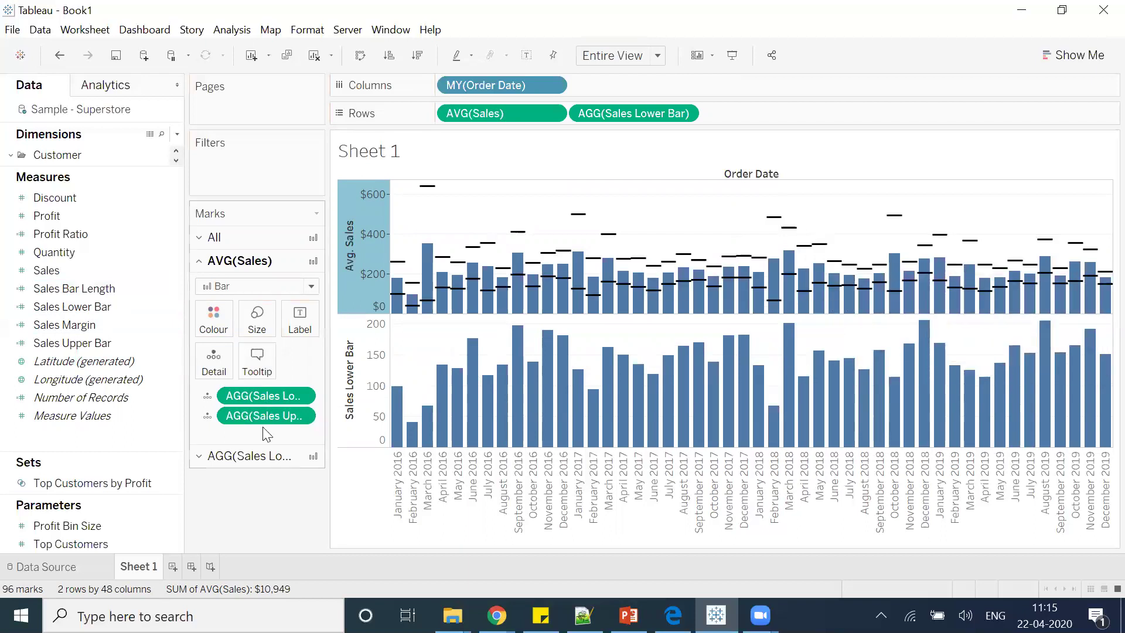
pyautogui.click(230, 456)
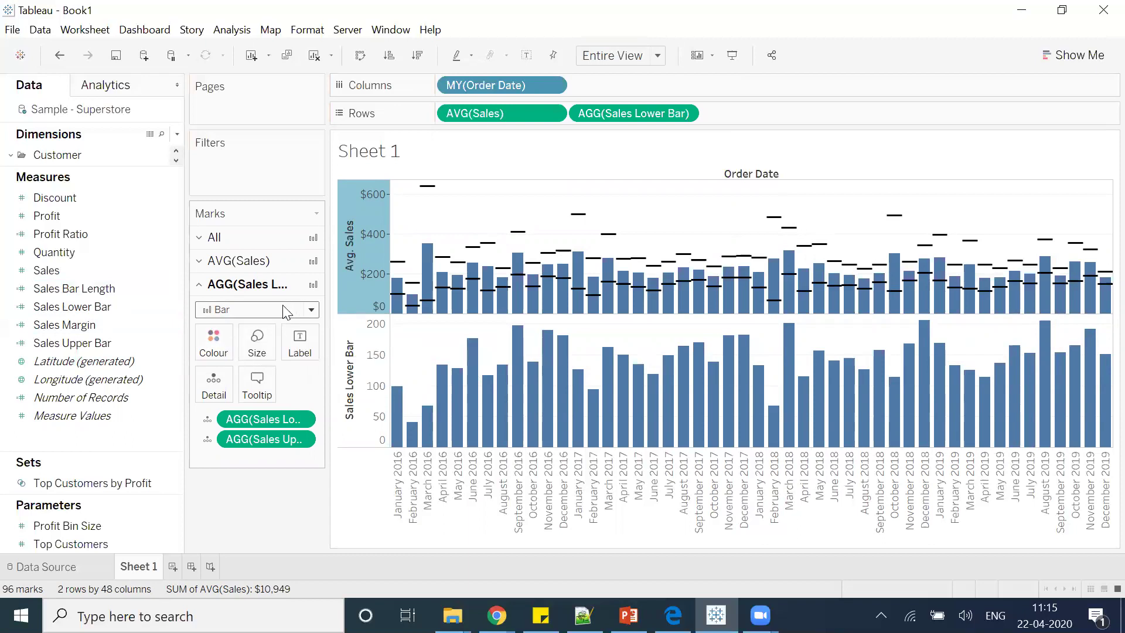
# Step: Draw the Sales Lower Bar marks as Gantt bars sized by Sales Bar Length, at minimum size
pyautogui.click(232, 306)
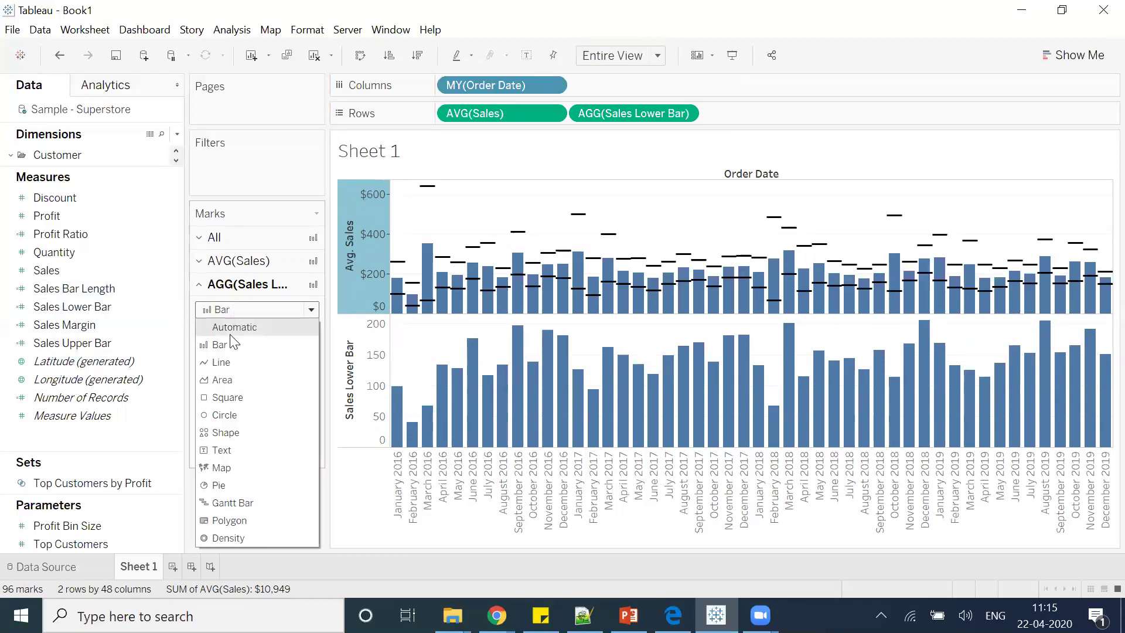
pyautogui.click(228, 503)
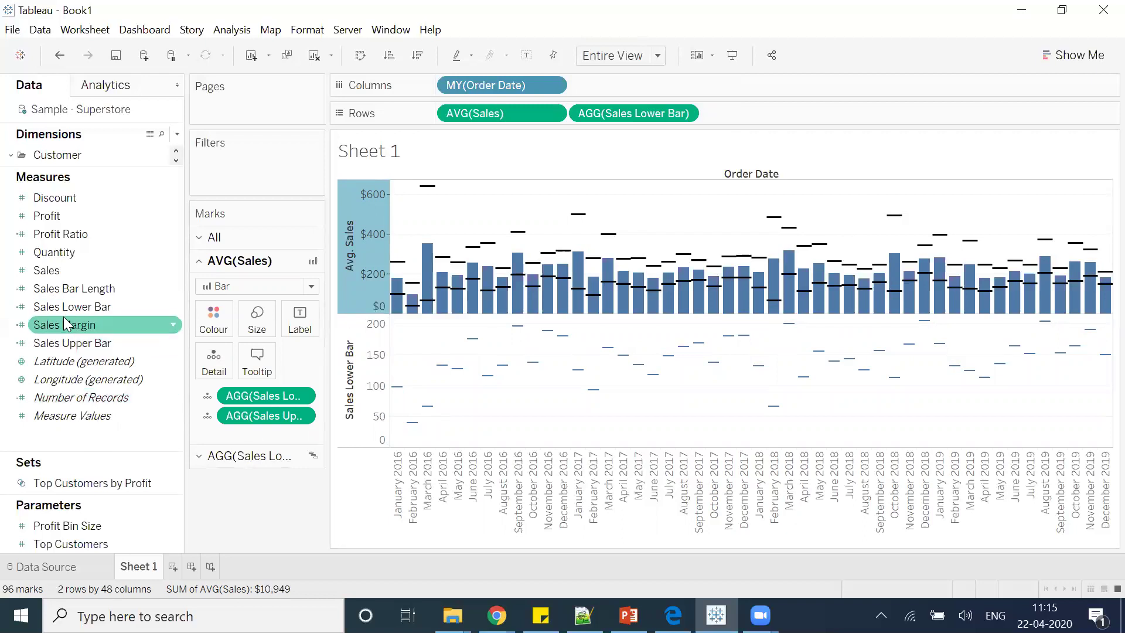
pyautogui.moveTo(64, 287); pyautogui.dragTo(69, 315)
pyautogui.click(231, 457)
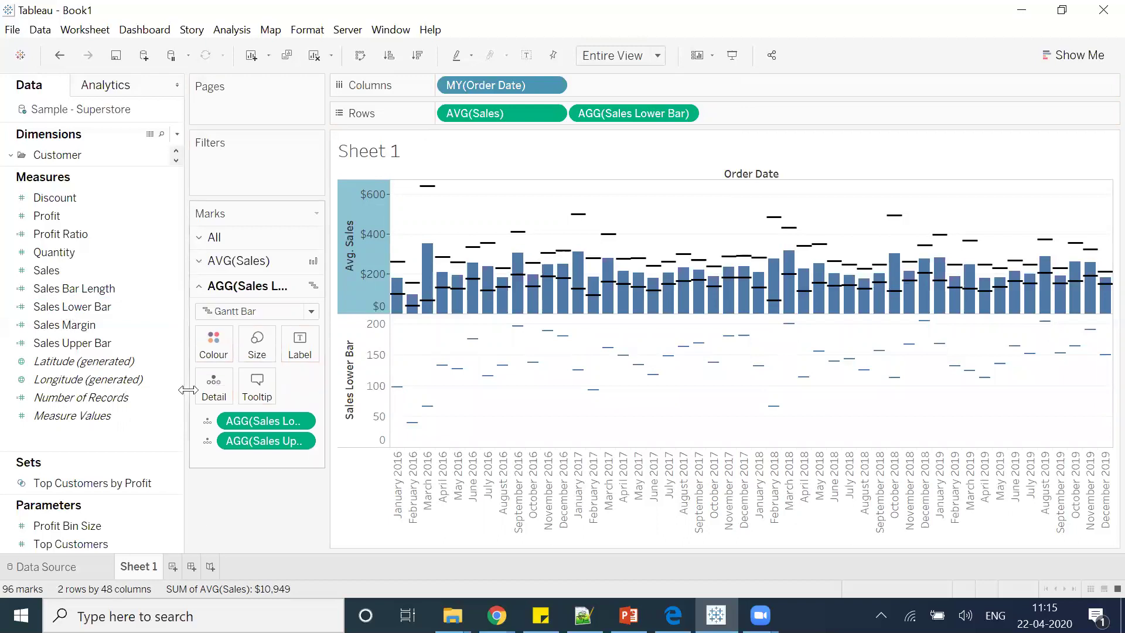
pyautogui.moveTo(69, 287); pyautogui.dragTo(260, 350)
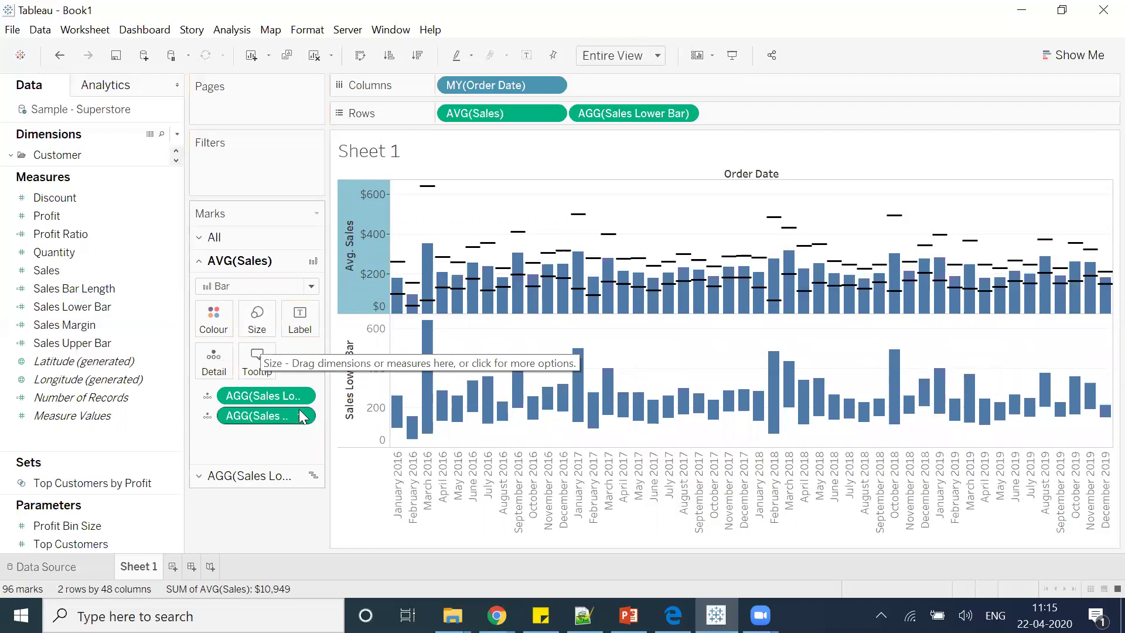
pyautogui.click(267, 475)
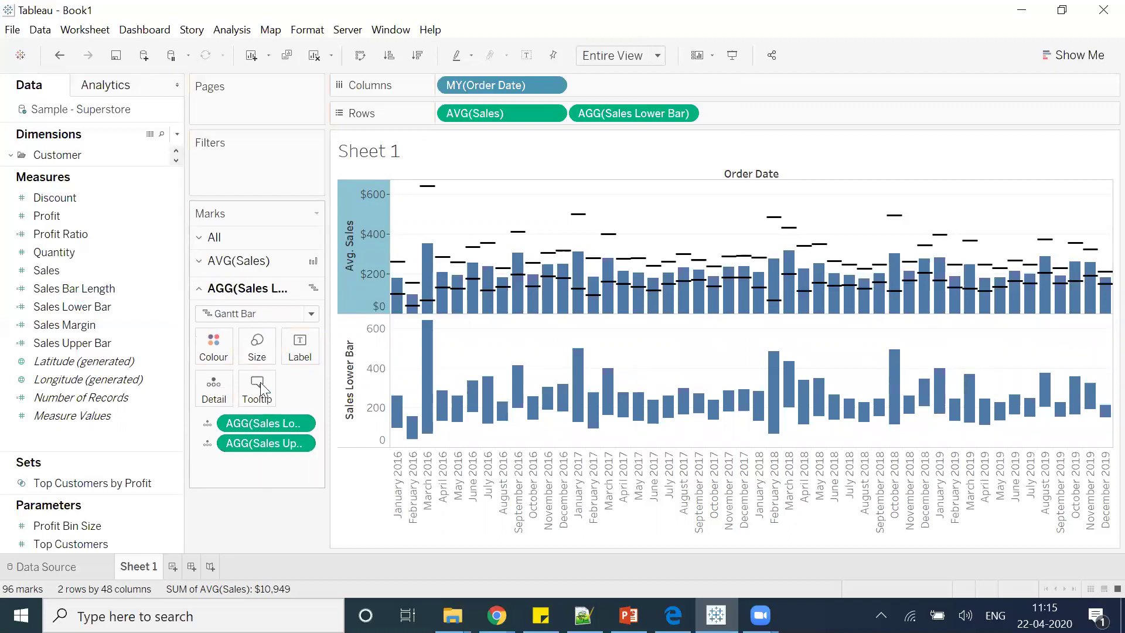
pyautogui.click(257, 344)
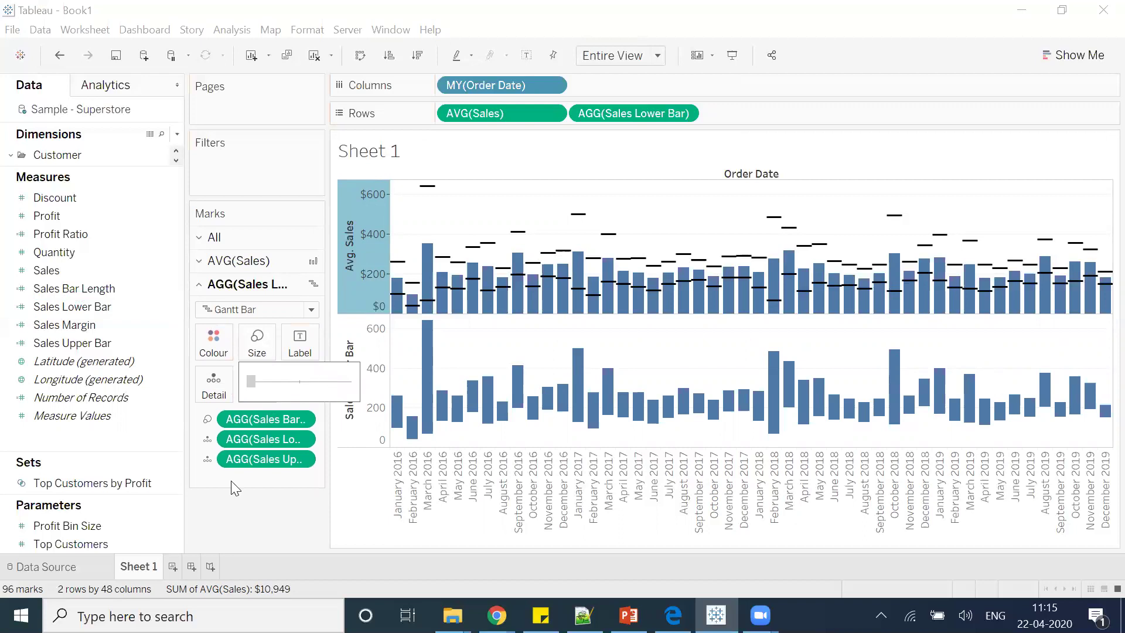
pyautogui.hotkey('ctrl', 'z')
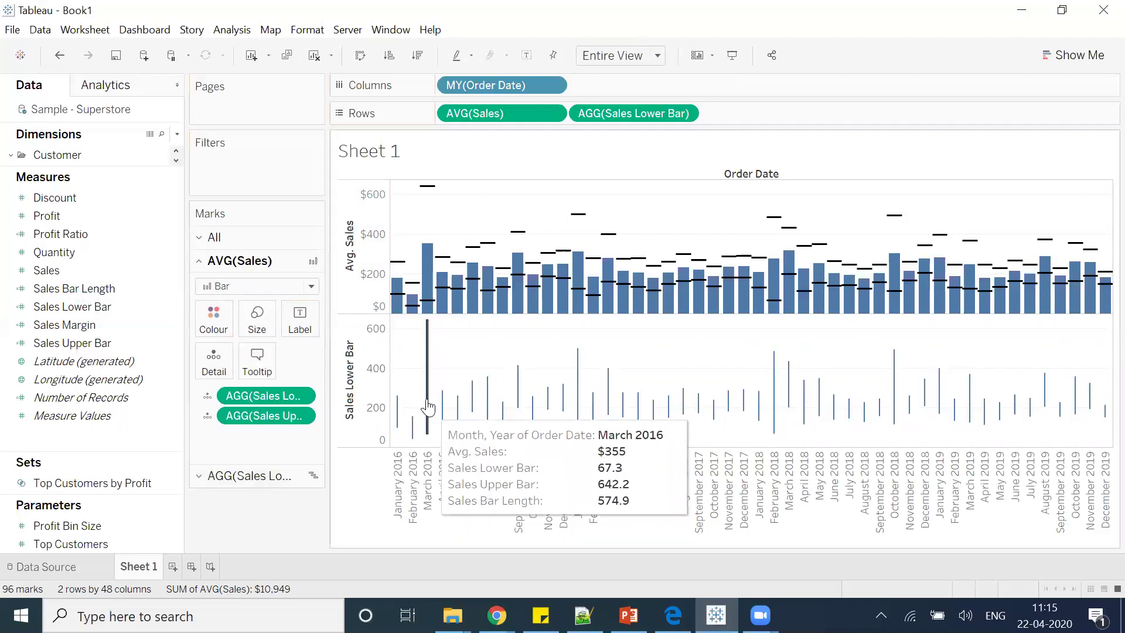
pyautogui.moveTo(460, 303)
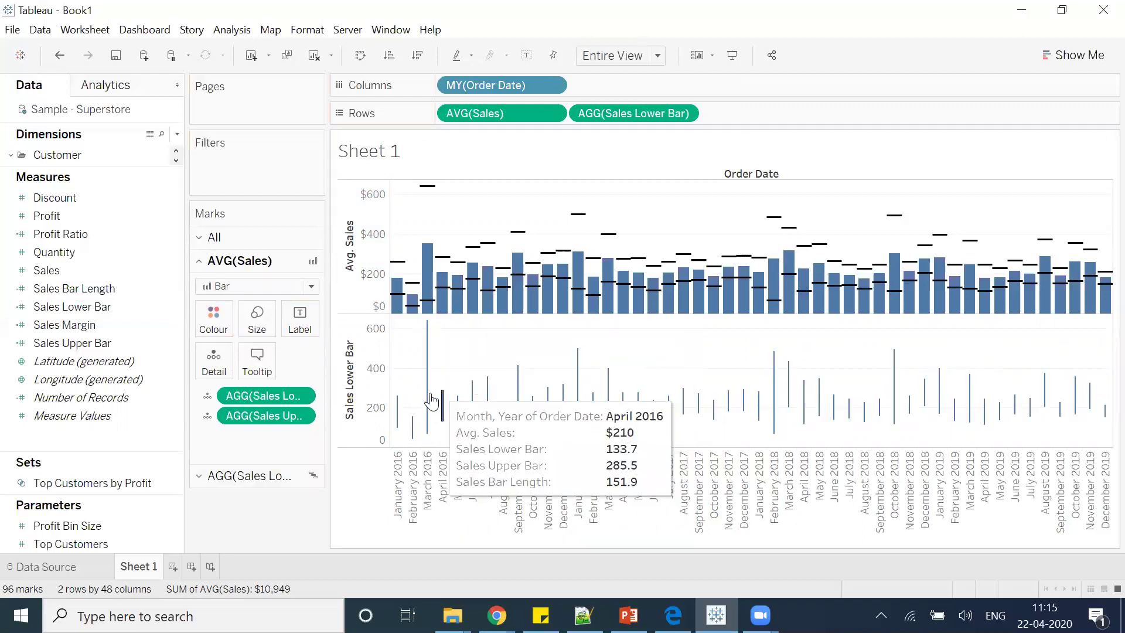
pyautogui.click(61, 272)
pyautogui.rightClick(64, 290)
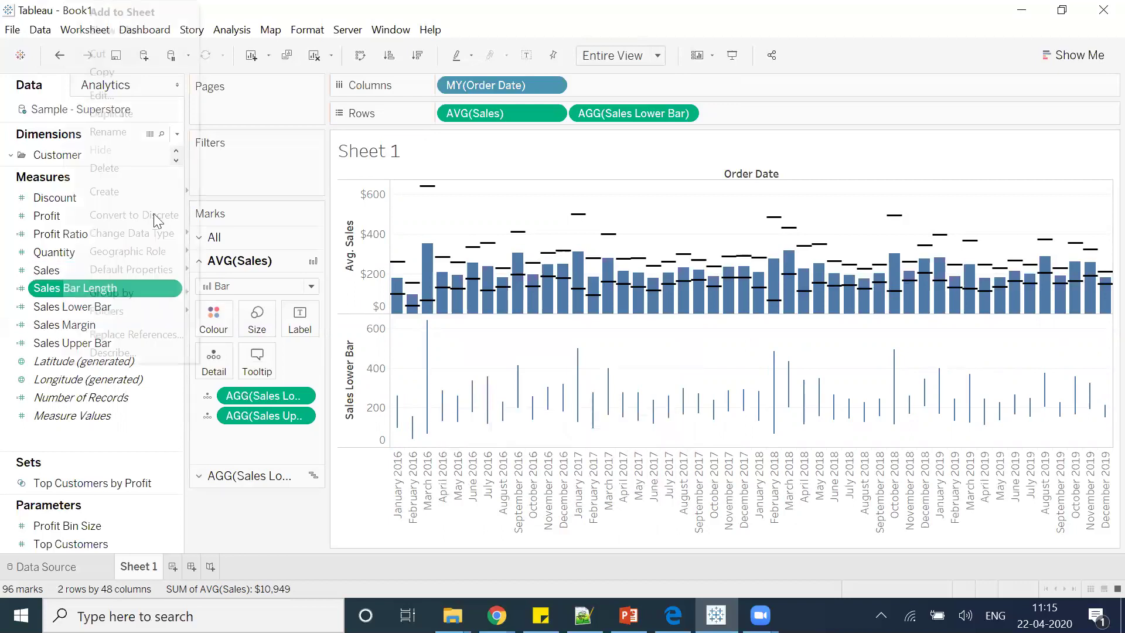
pyautogui.click(112, 94)
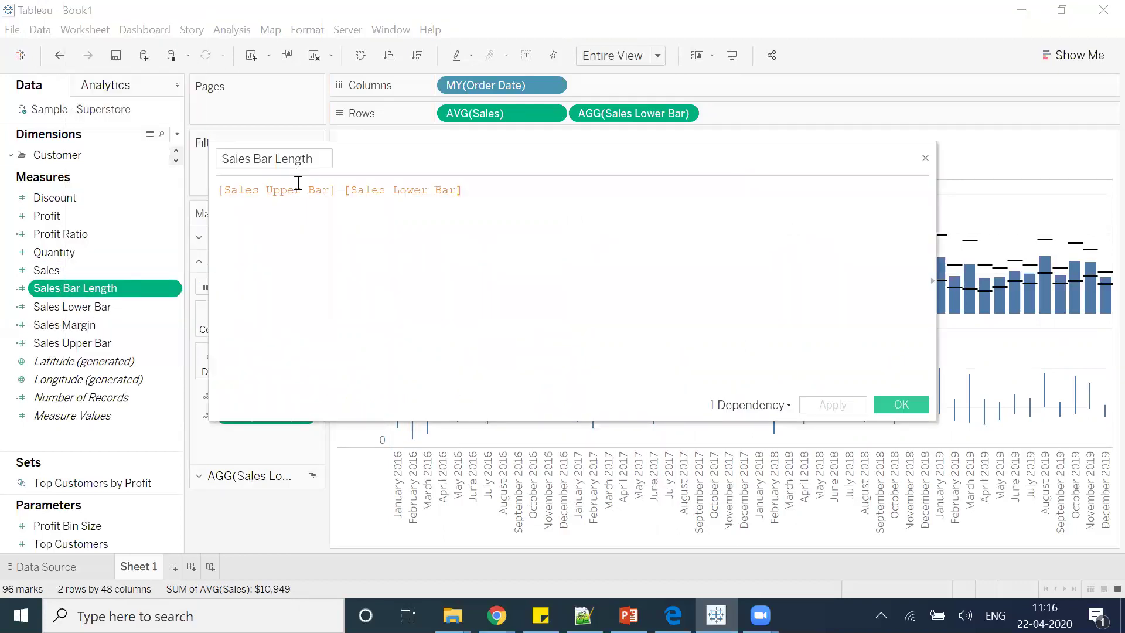
pyautogui.click(911, 402)
pyautogui.moveTo(414, 289)
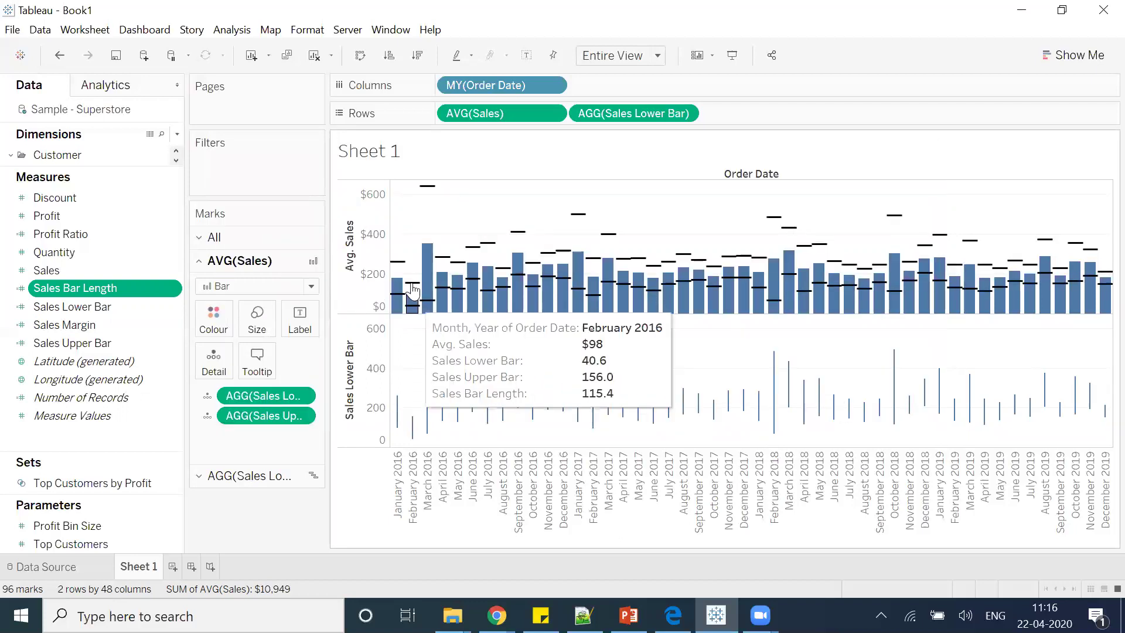
pyautogui.moveTo(410, 304)
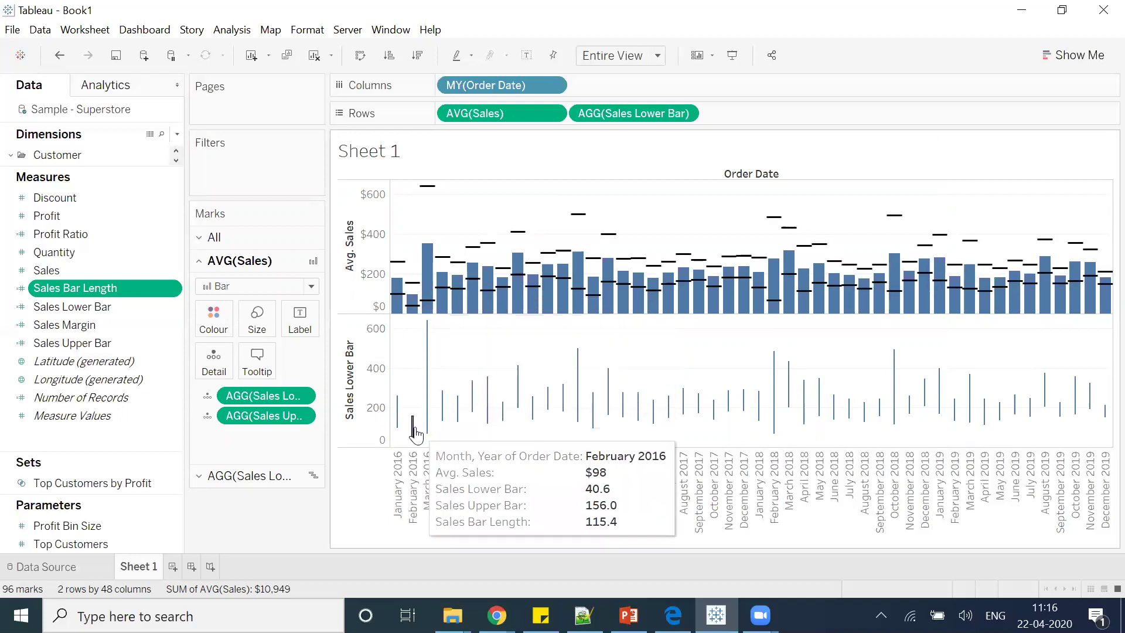
pyautogui.moveTo(452, 413)
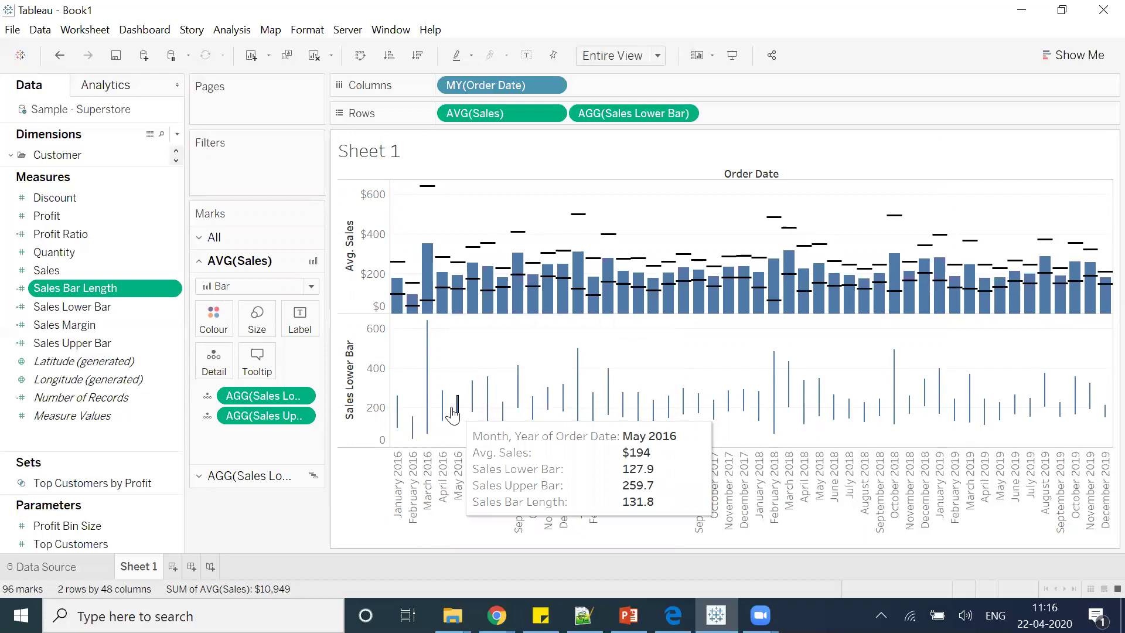
# Step: Put AGG(Sales Lower Bar) on a dual axis with Avg. Sales and hide the right-hand axis header
pyautogui.click(684, 115)
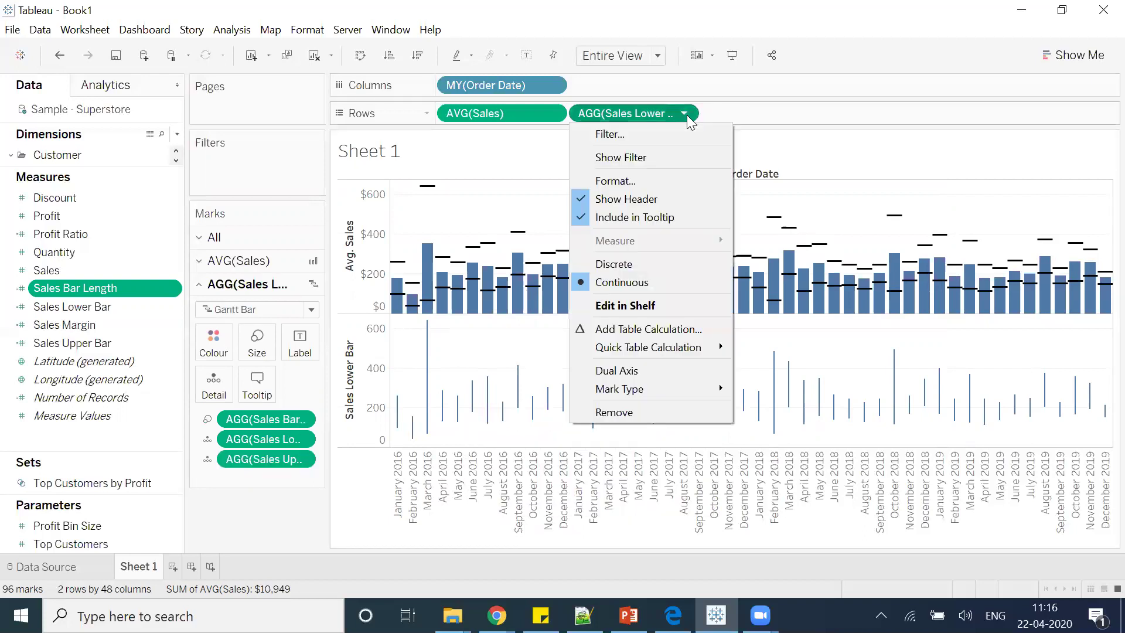
pyautogui.click(637, 369)
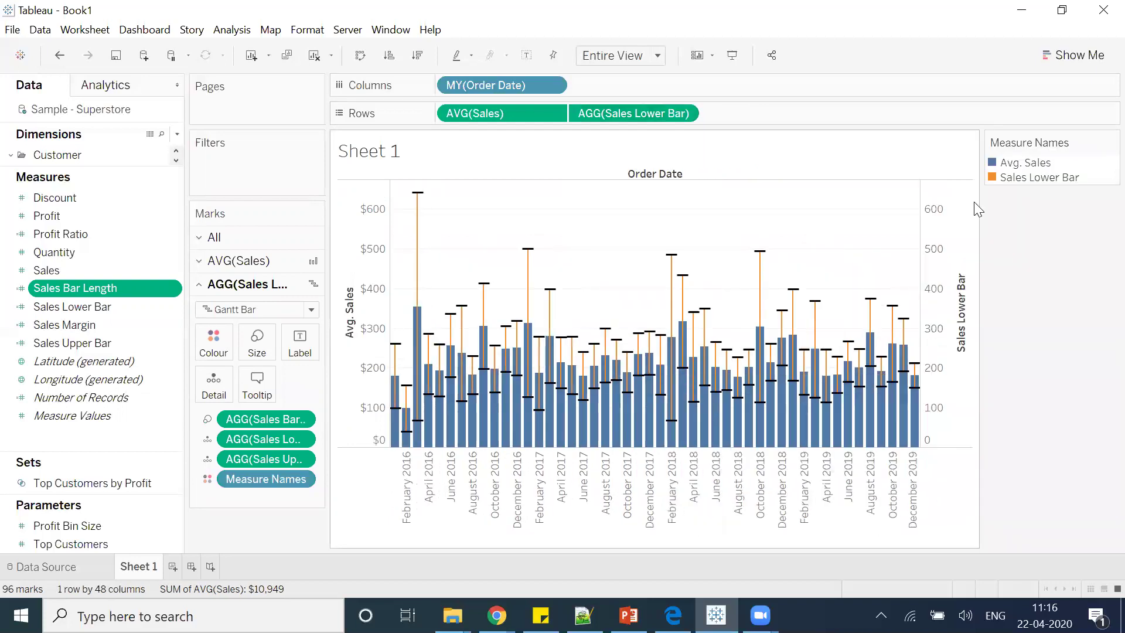
pyautogui.rightClick(951, 274)
pyautogui.click(934, 237)
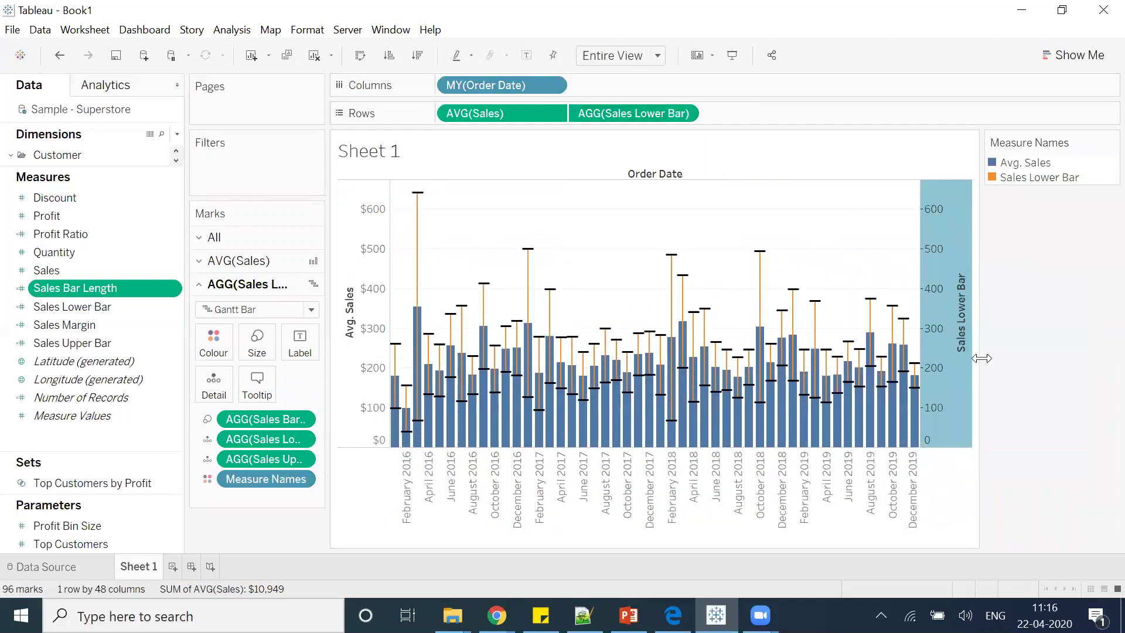
pyautogui.rightClick(936, 241)
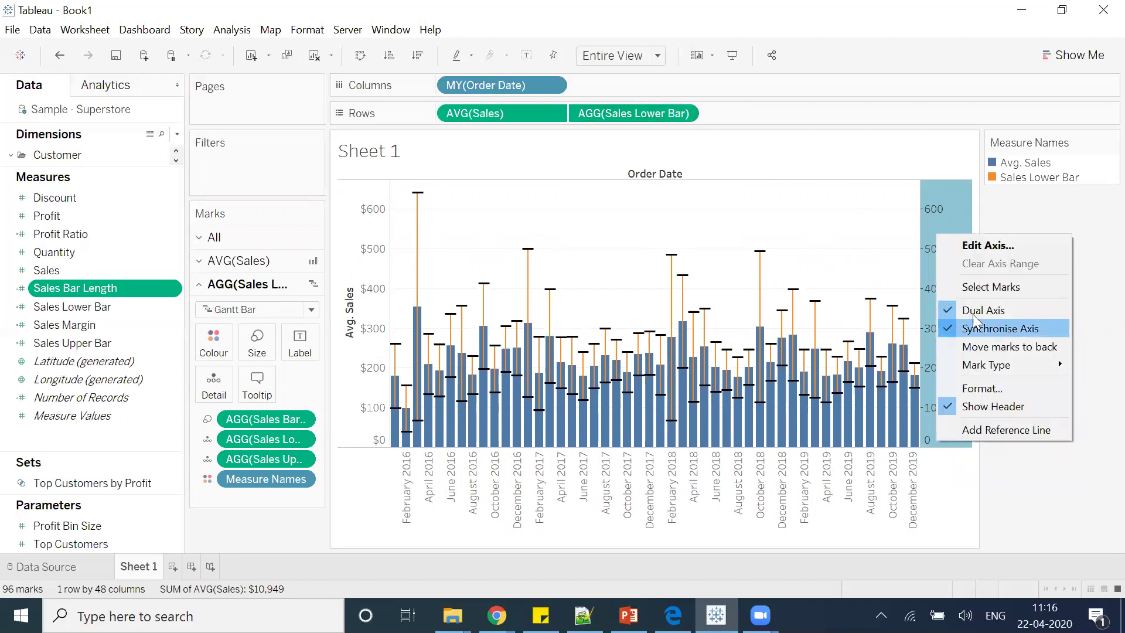
pyautogui.click(965, 406)
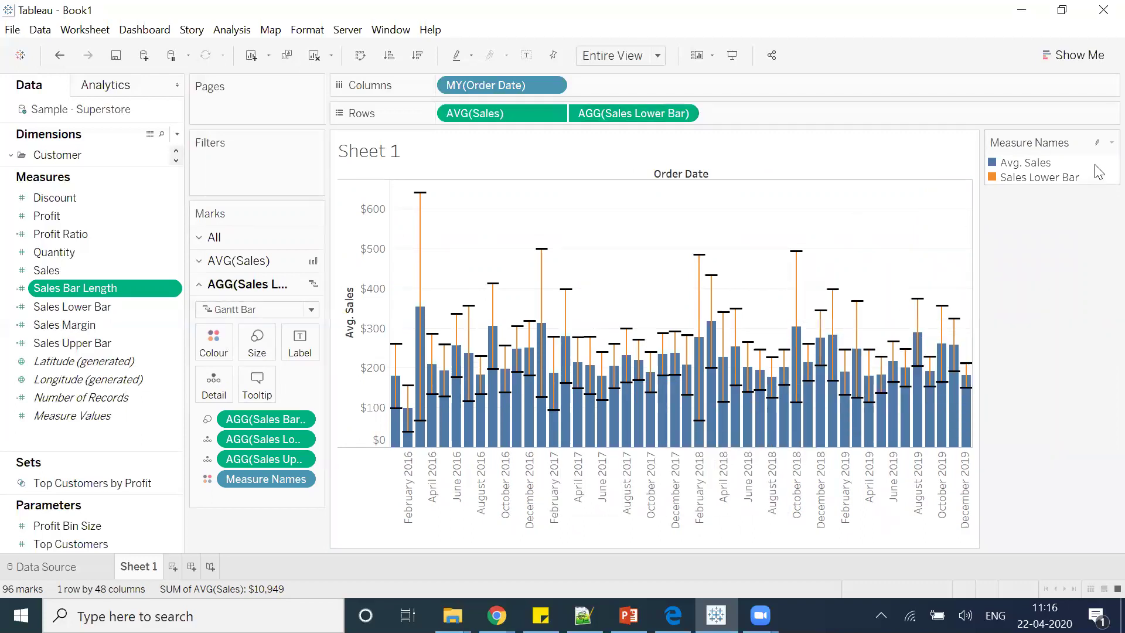
# Step: Recolour the Sales Lower Bar error bars black in the legend's Edit Colours dialog
pyautogui.click(1110, 142)
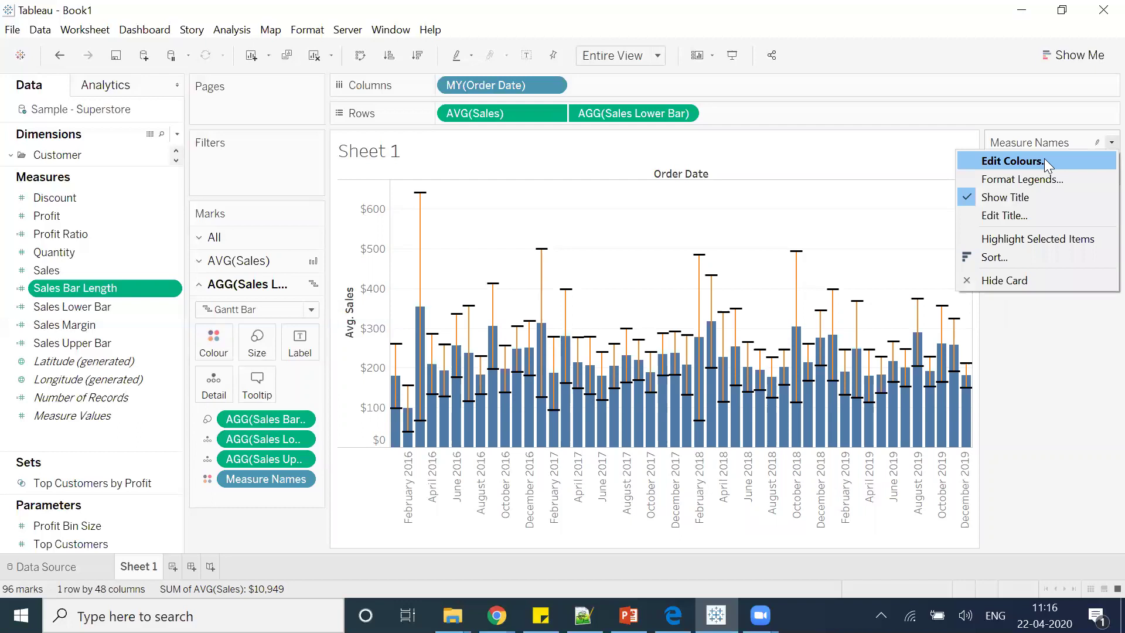
pyautogui.click(1048, 161)
pyautogui.click(439, 234)
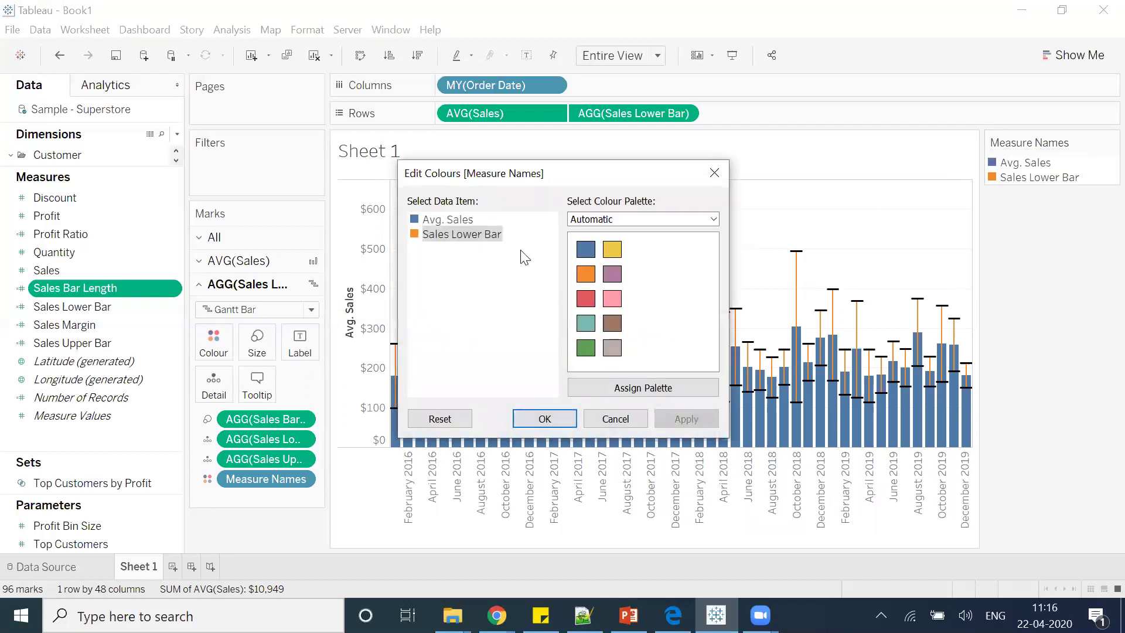
pyautogui.click(631, 222)
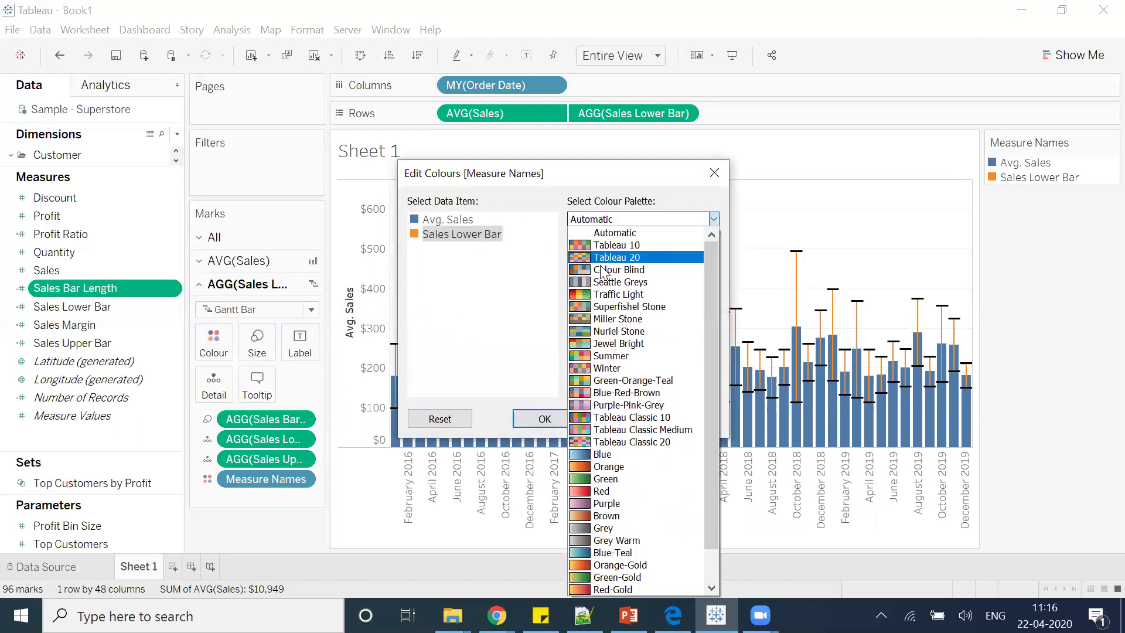
pyautogui.click(593, 232)
pyautogui.doubleClick(431, 234)
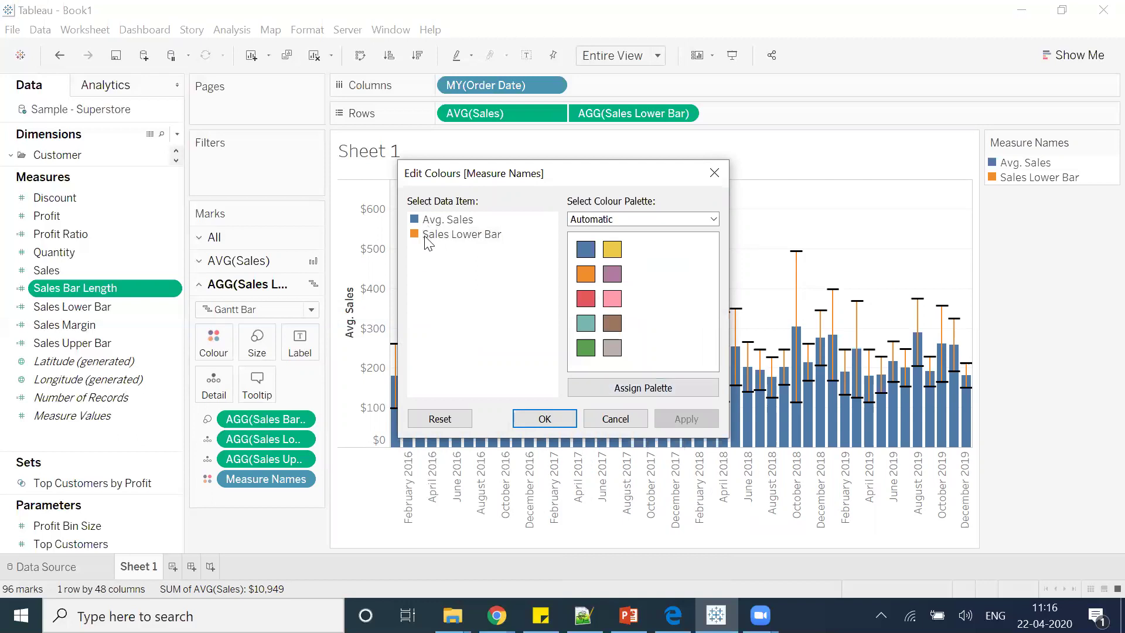
pyautogui.click(409, 207)
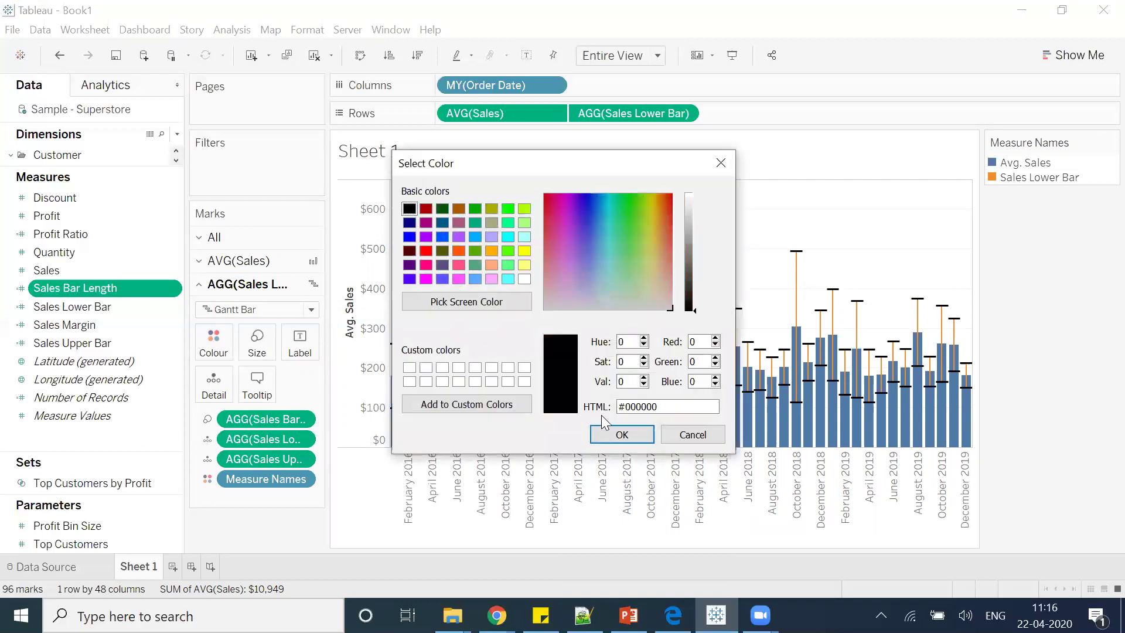
pyautogui.click(608, 434)
pyautogui.click(555, 421)
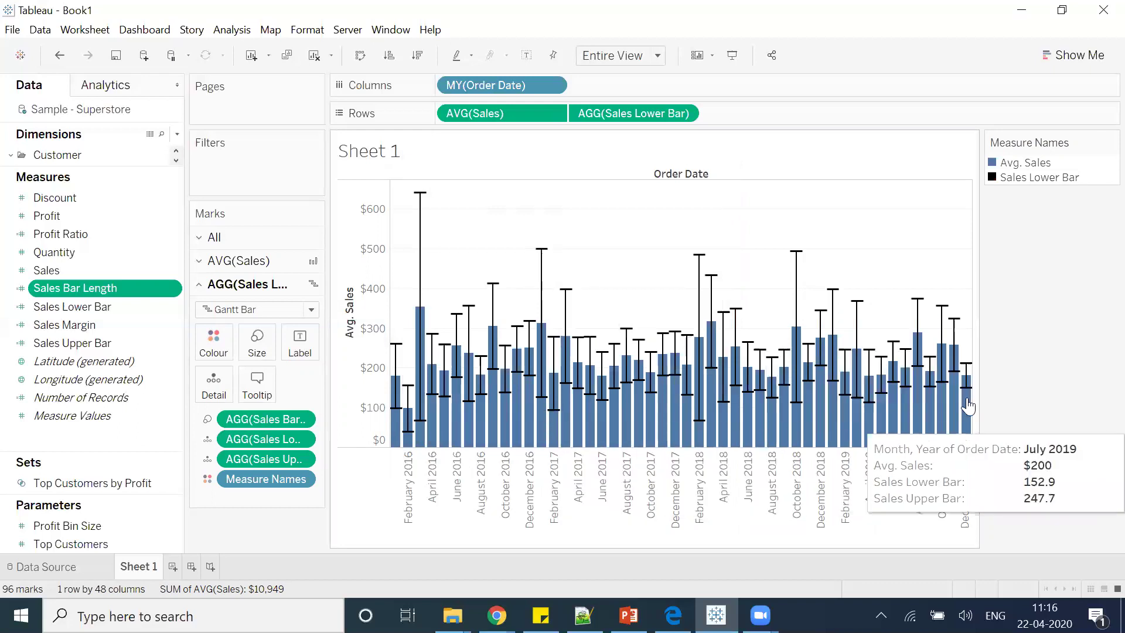
# Step: Start a custom Avg. Sales colour, copying hex 29A9E0 from the Notepad++ palette file
pyautogui.click(1111, 143)
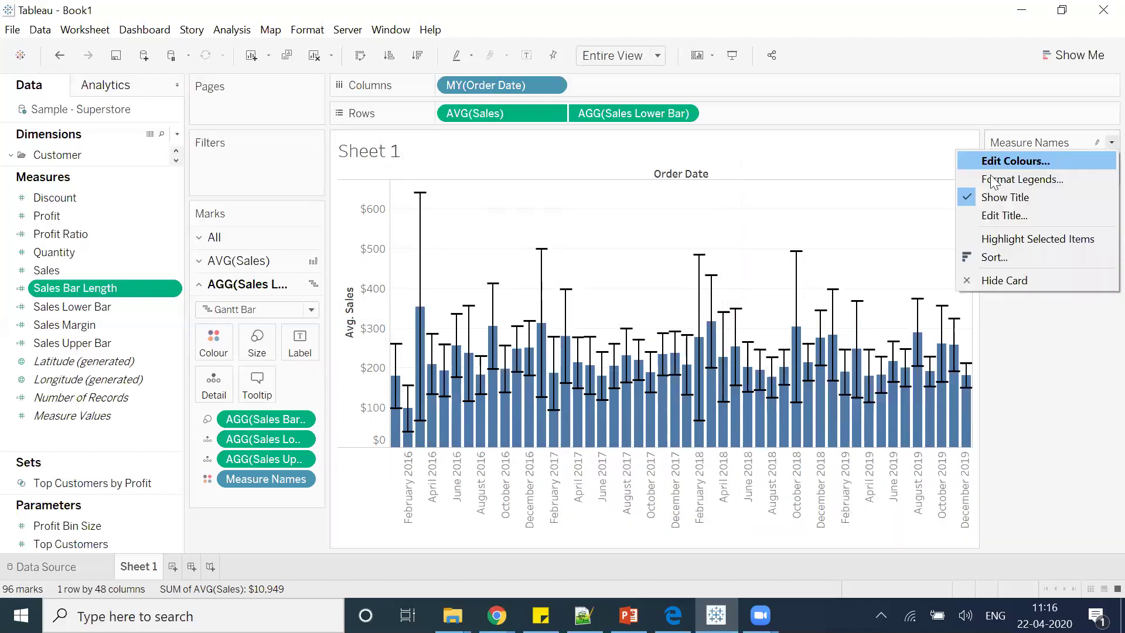
pyautogui.click(1052, 159)
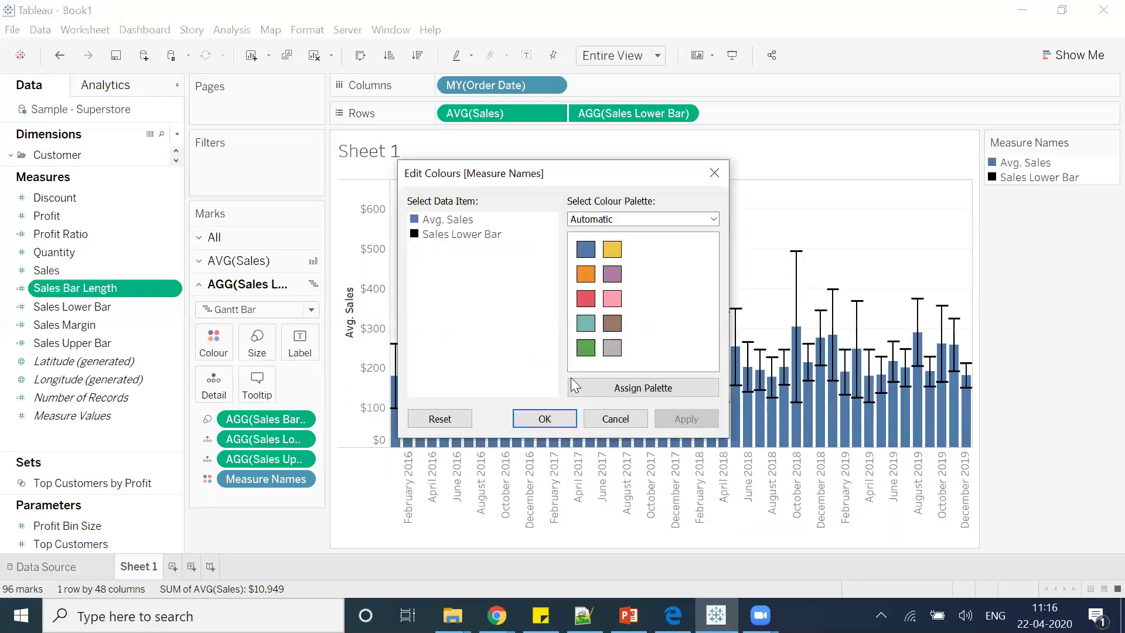
pyautogui.doubleClick(416, 219)
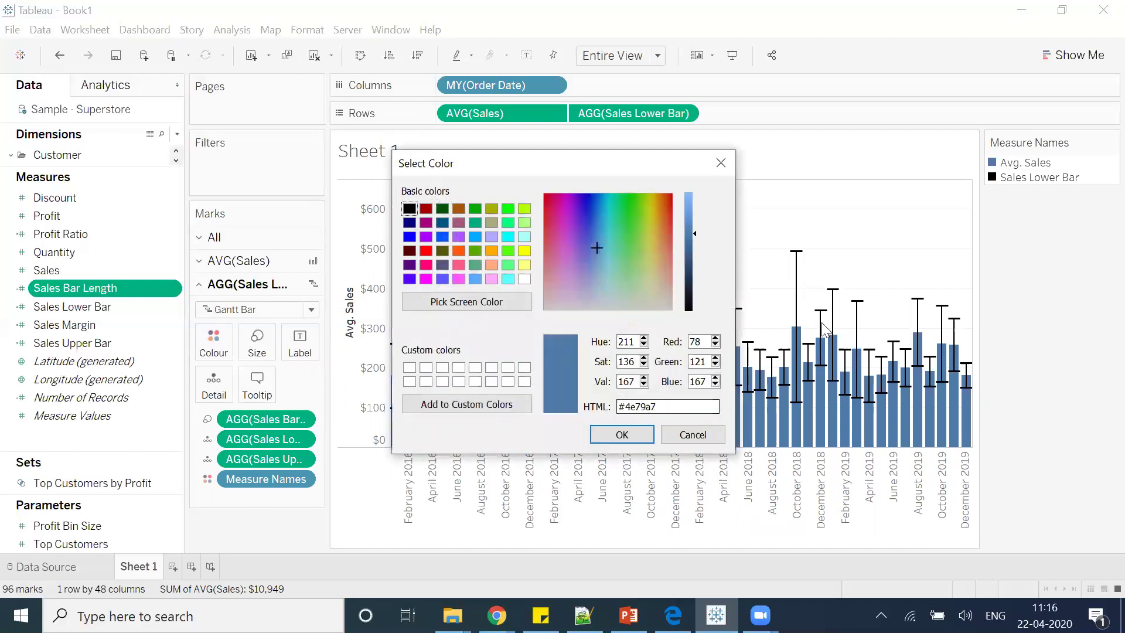
pyautogui.hotkey('alt', 'Tab')
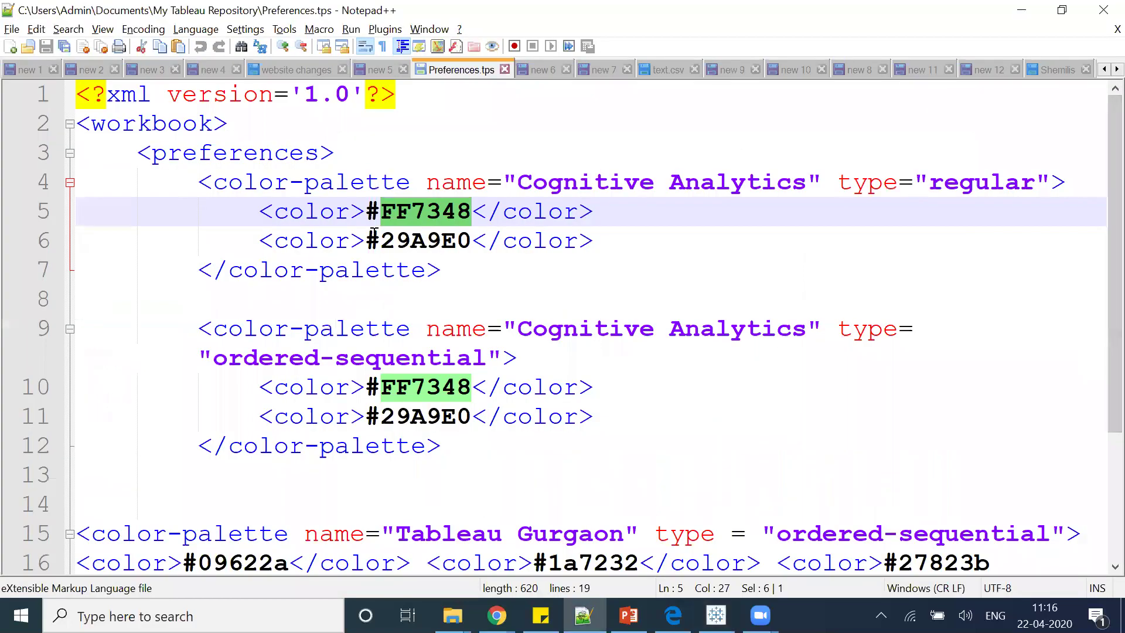
pyautogui.moveTo(380, 243); pyautogui.dragTo(471, 244)
pyautogui.hotkey('ctrl', 'c')
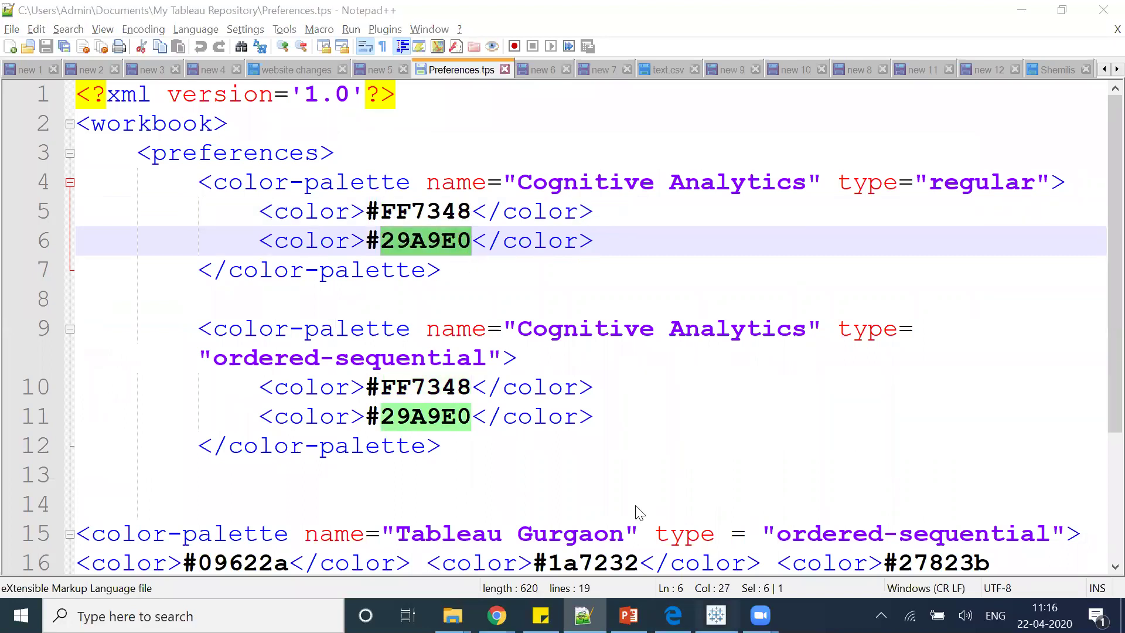
pyautogui.hotkey('alt', 'Tab')
pyautogui.moveTo(656, 406); pyautogui.dragTo(626, 406)
# Step: Paste 29A9E0 as the Avg. Sales colour and apply it to the bars
pyautogui.hotkey('ctrl', 'v')
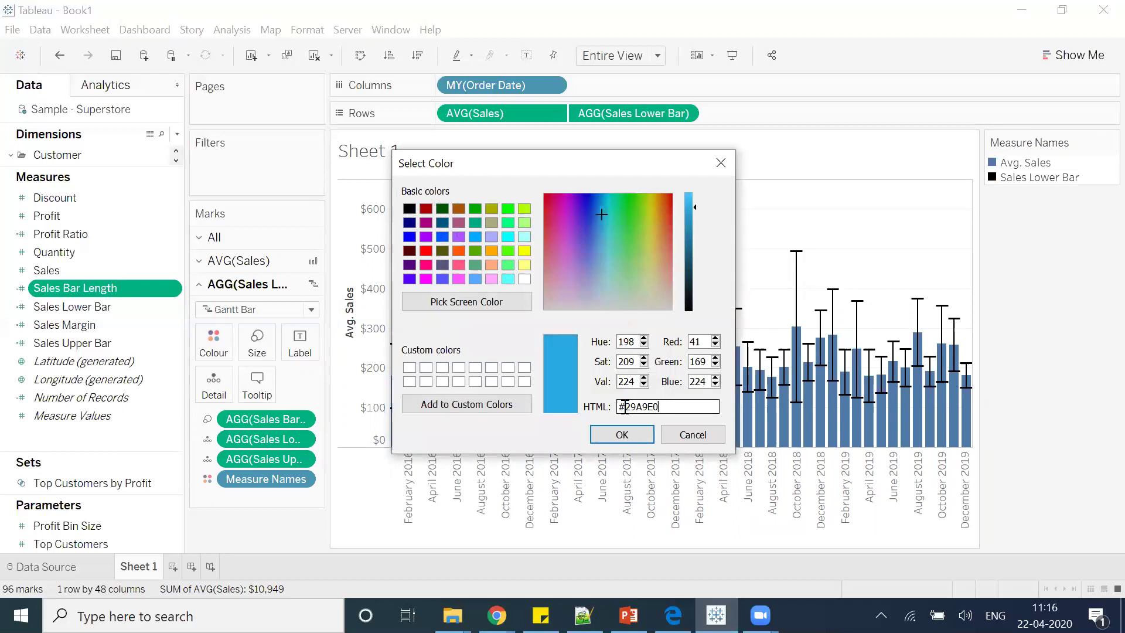
pyautogui.click(637, 435)
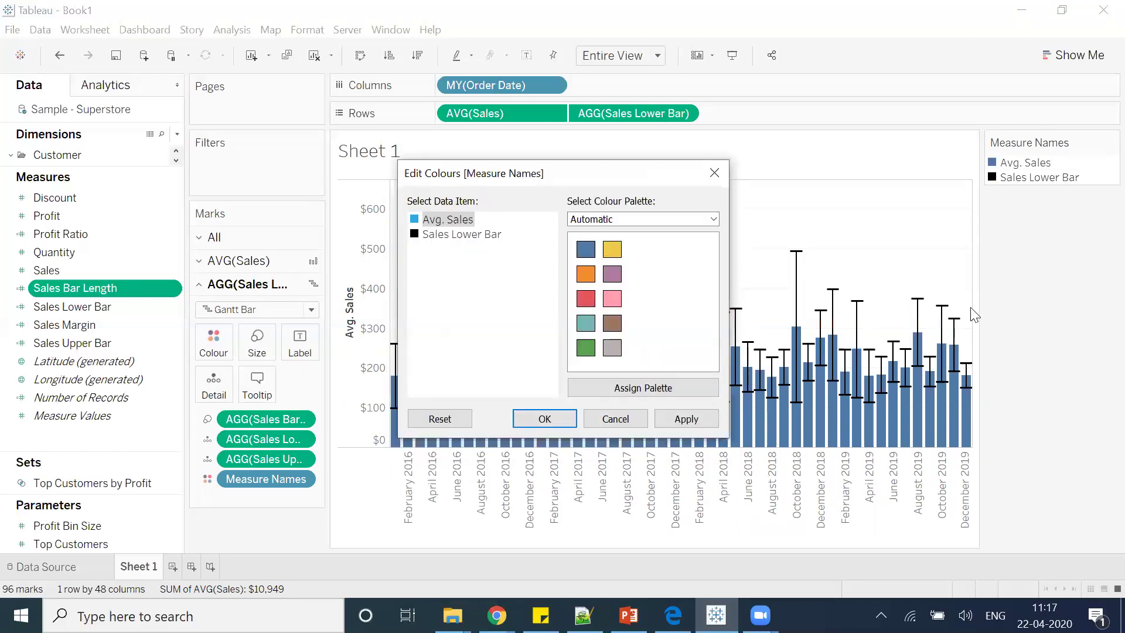
pyautogui.click(551, 417)
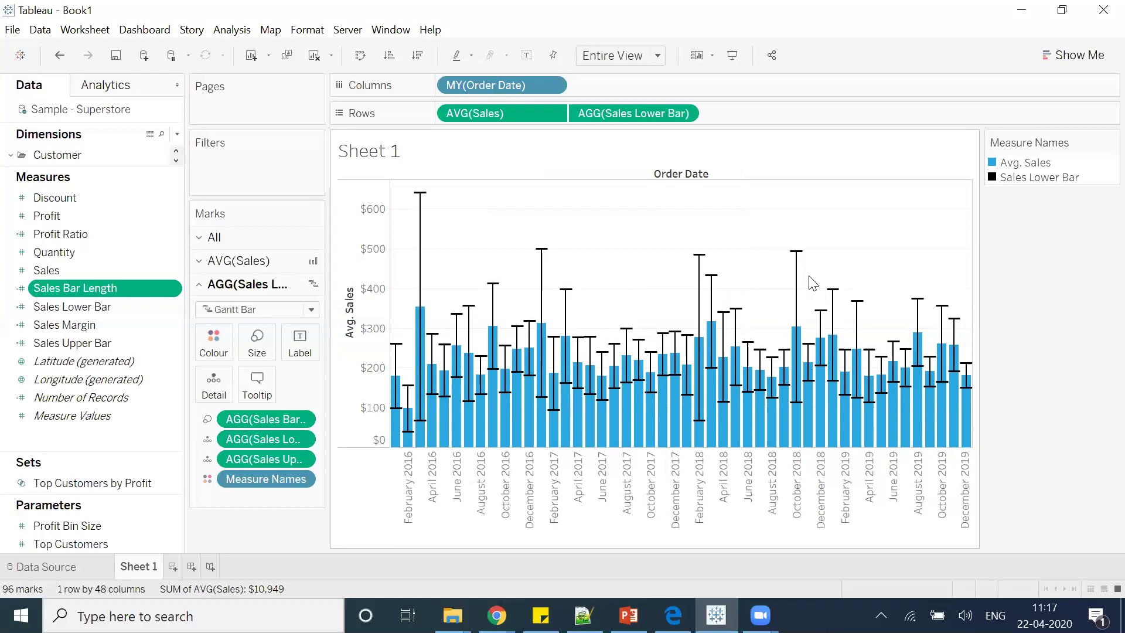
pyautogui.rightClick(73, 323)
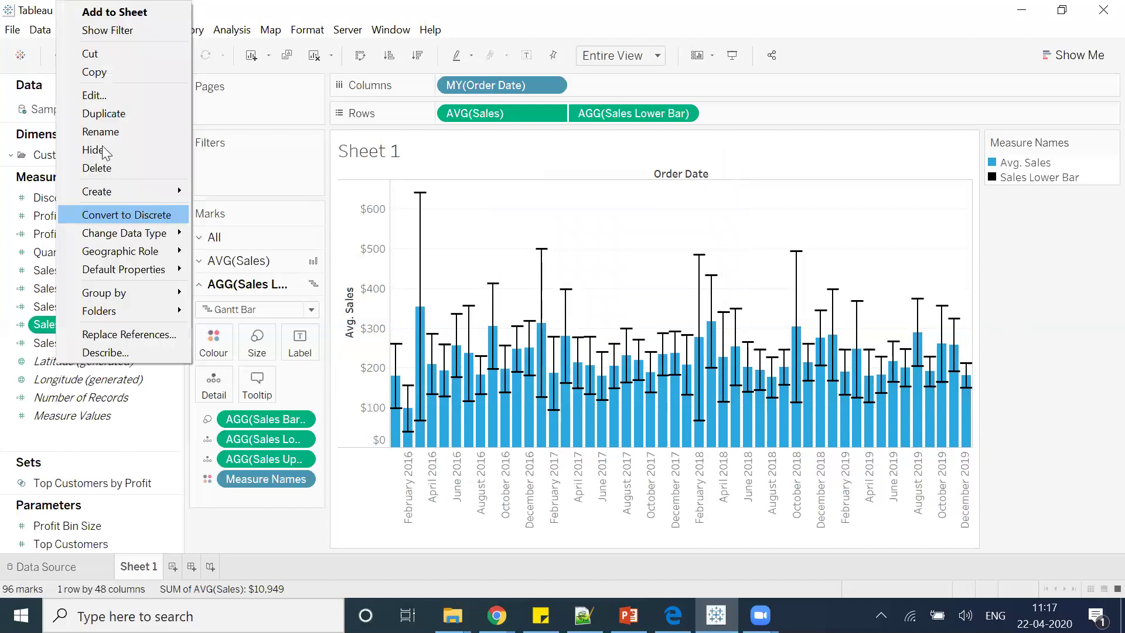
pyautogui.click(92, 97)
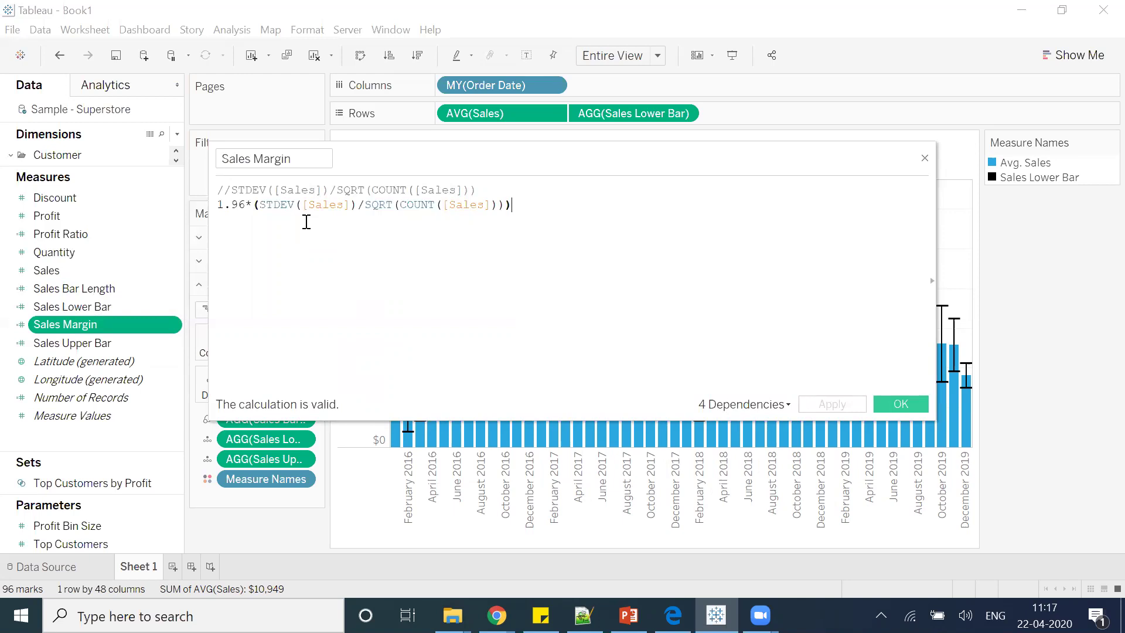
pyautogui.click(900, 404)
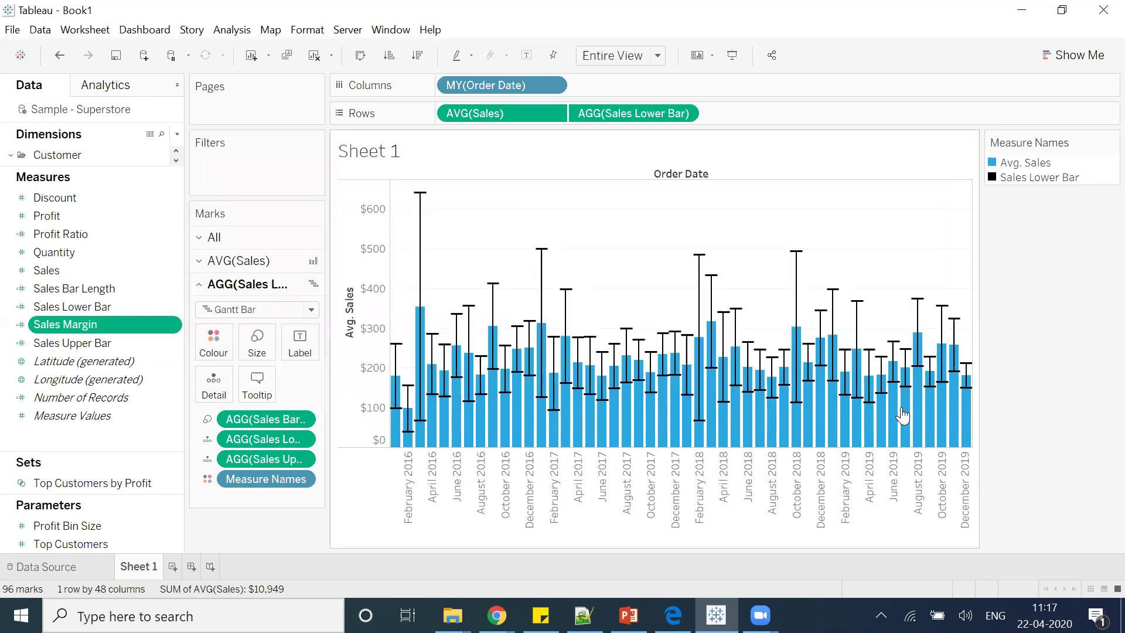